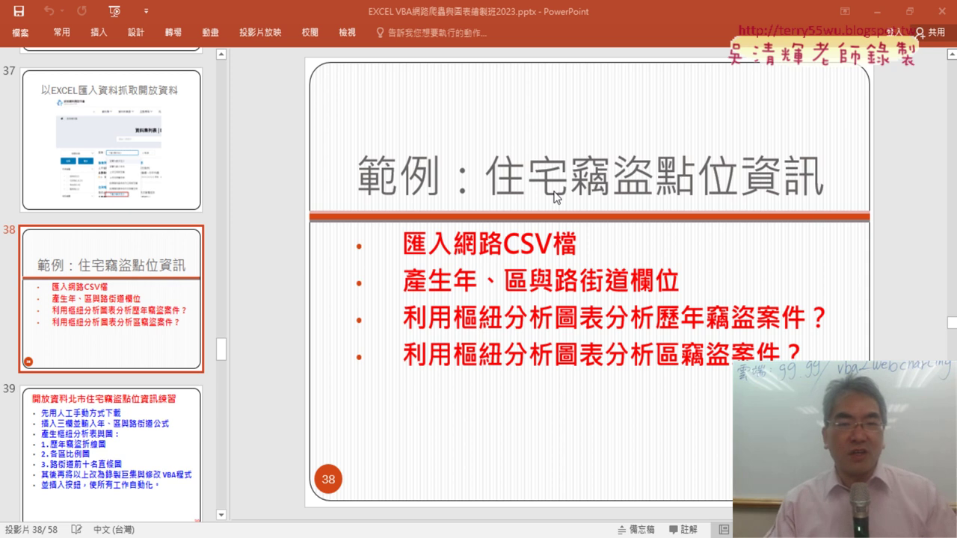
- Minimize PowerPoint to reveal the data.gov.tw search results for 住宅竊盜
click(880, 16)
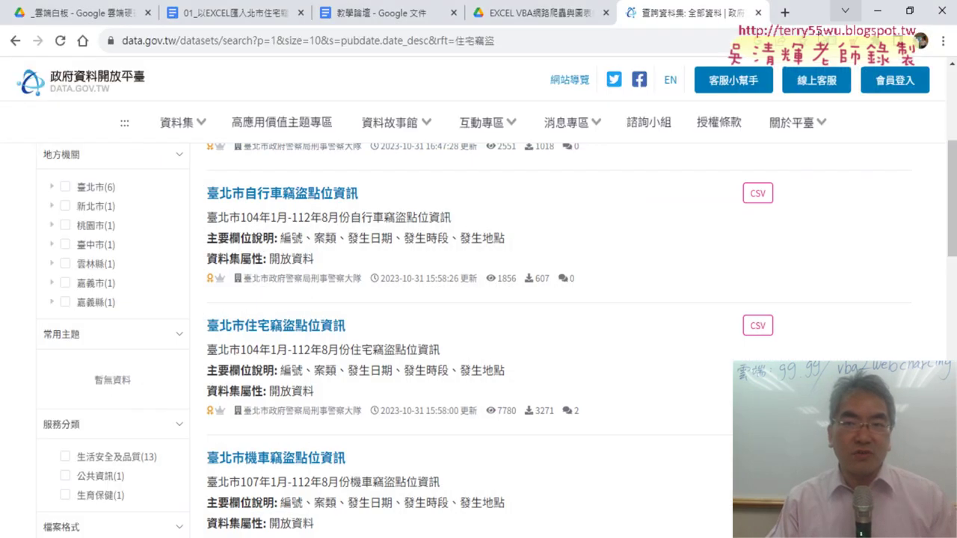
- Go back through the browsing history to the Google search results for 開放資料
click(13, 42)
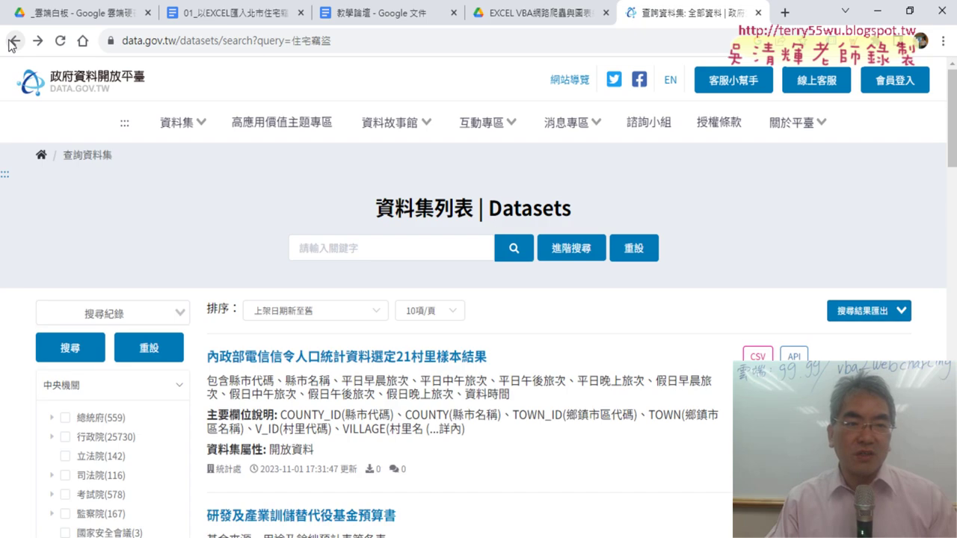
click(13, 42)
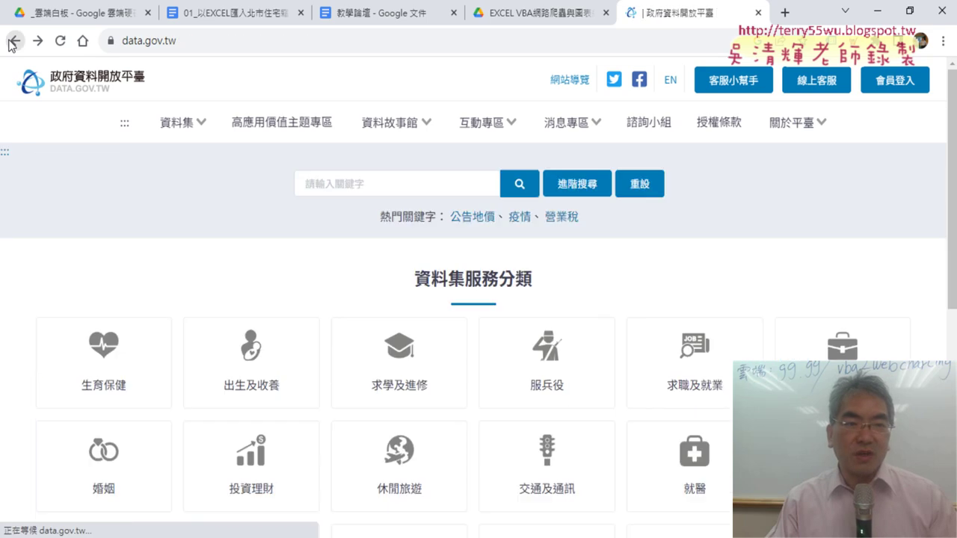
click(13, 43)
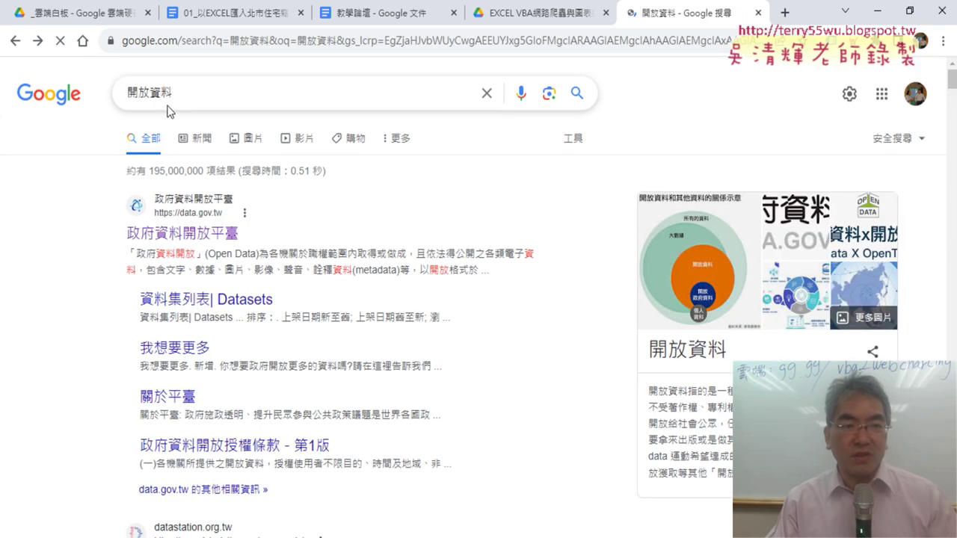
drag(171, 104, 132, 110)
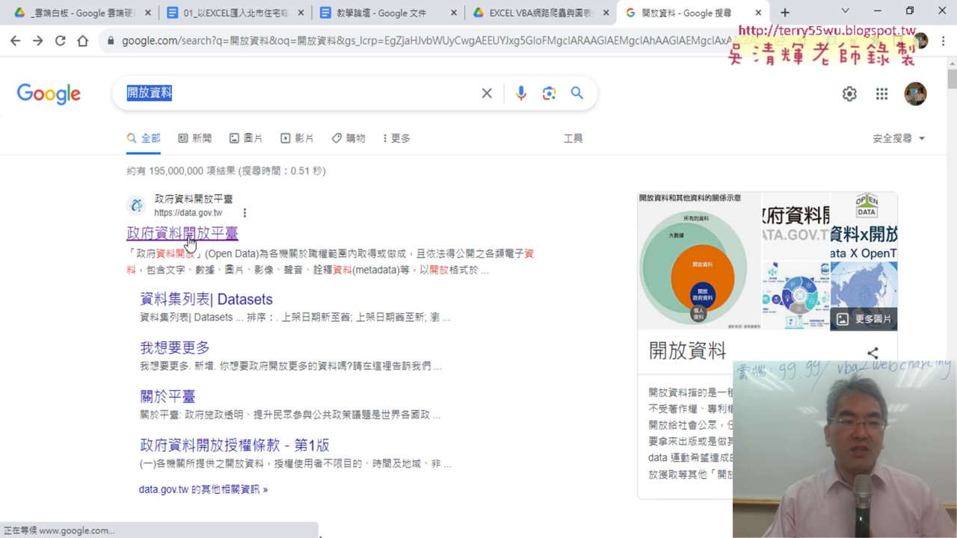
- Return forward to the data.gov.tw home page and look over its keyword search and category grid
click(35, 42)
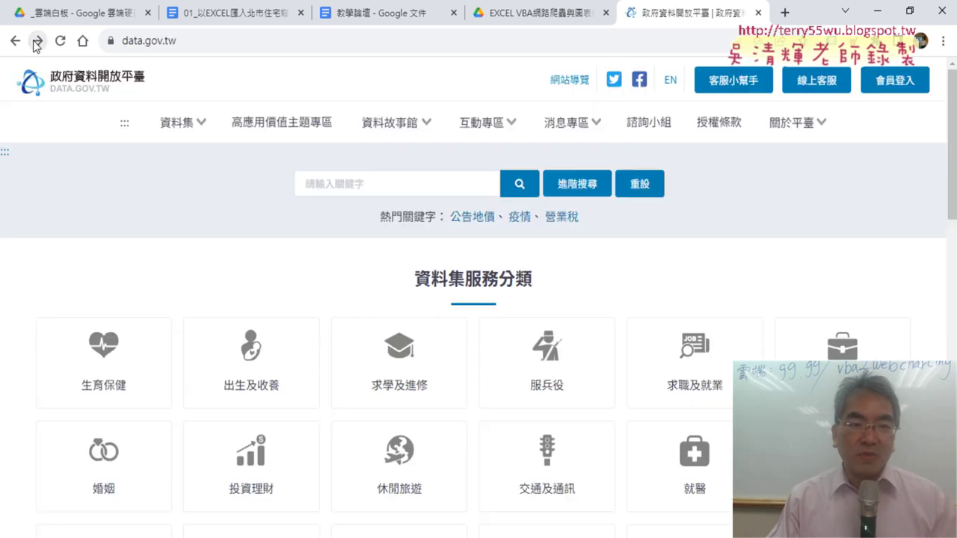
click(340, 187)
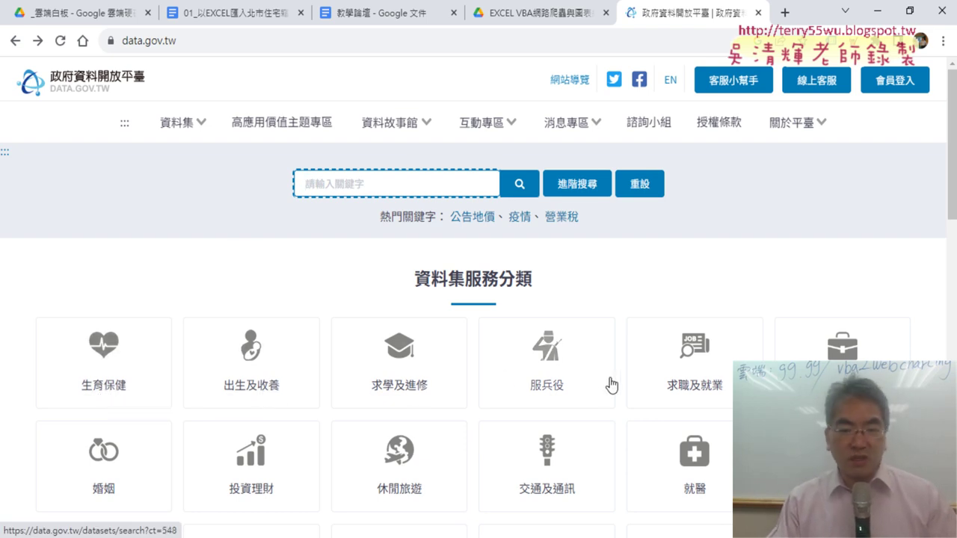
scroll(596, 384, down, 2)
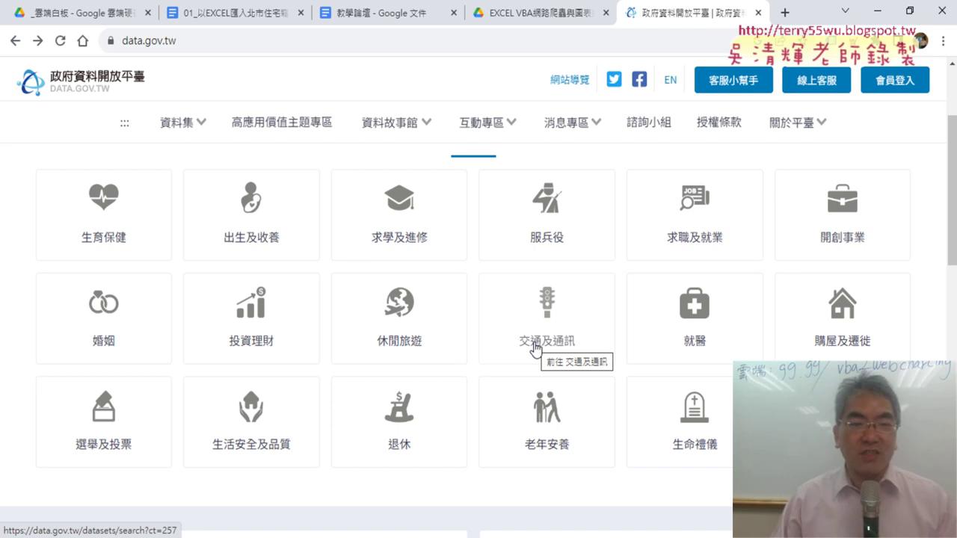
scroll(603, 314, up, 2)
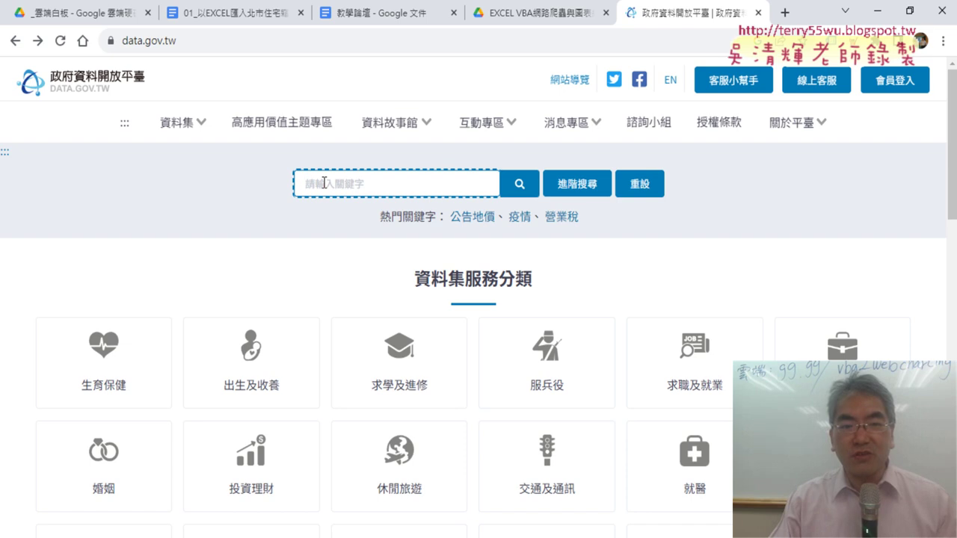
- Go forward to the 住宅竊盜 results and open the 臺北市住宅竊盜點位資訊 dataset page
click(37, 40)
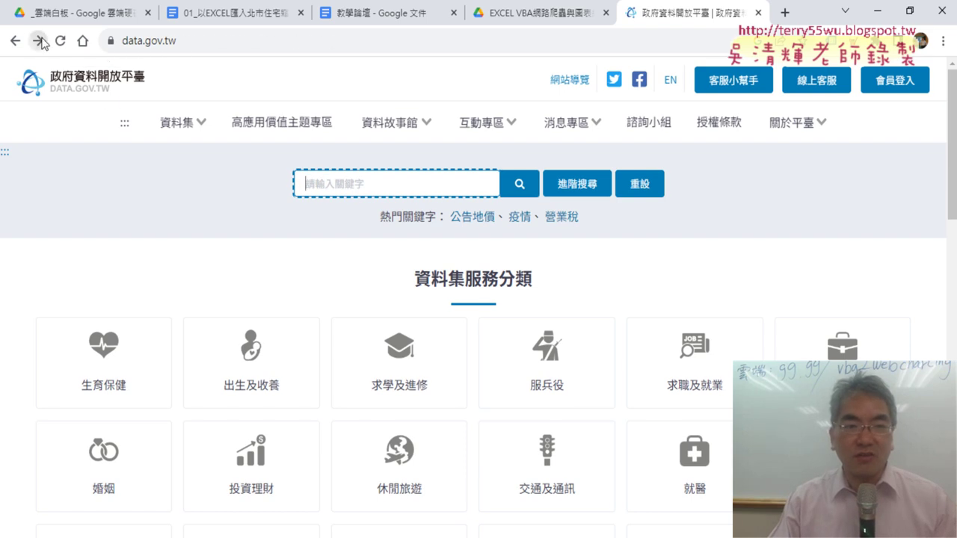
drag(353, 256, 288, 251)
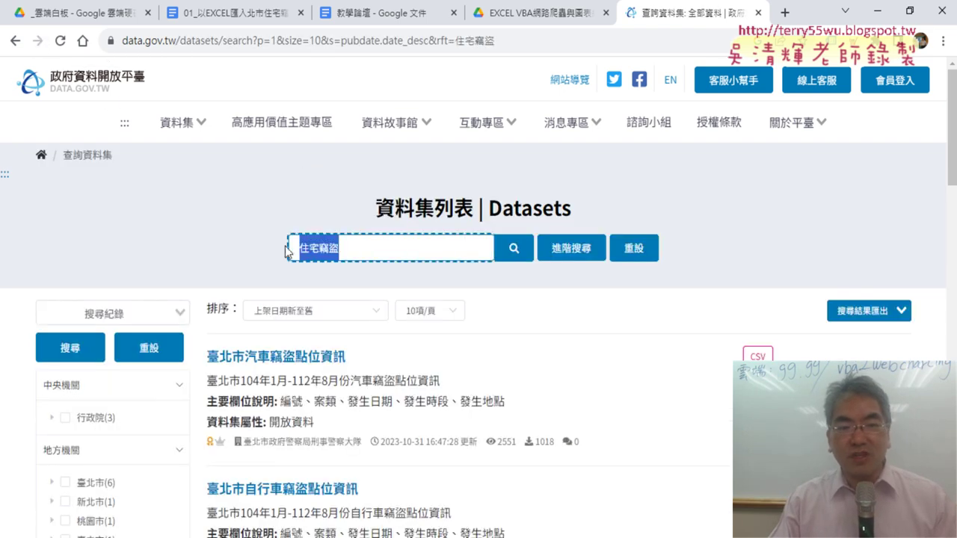
scroll(740, 268, down, 1)
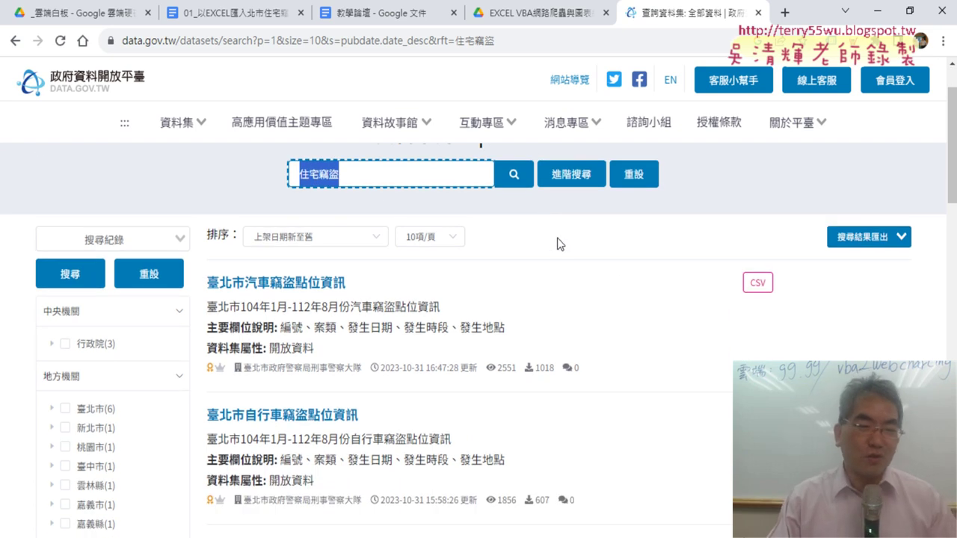
scroll(448, 261, down, 1)
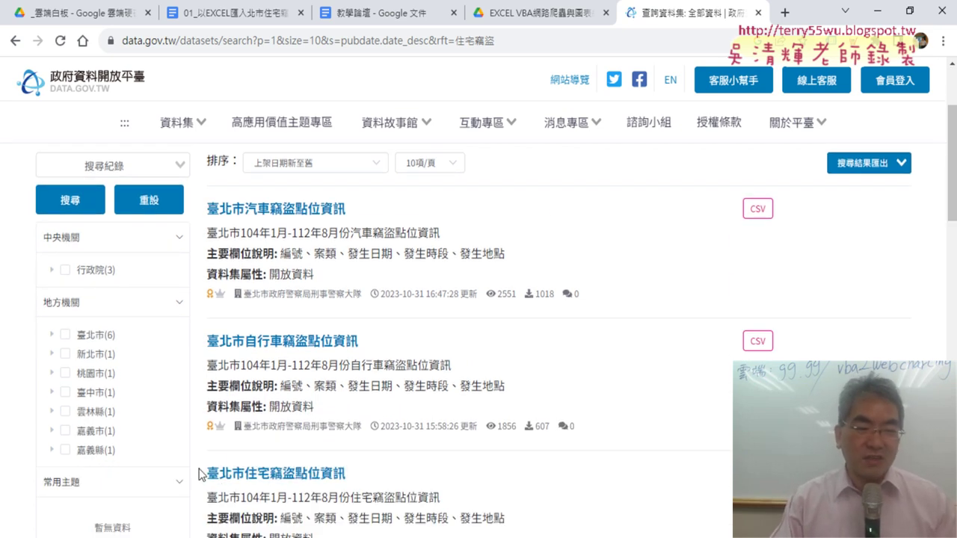
drag(198, 471, 350, 475)
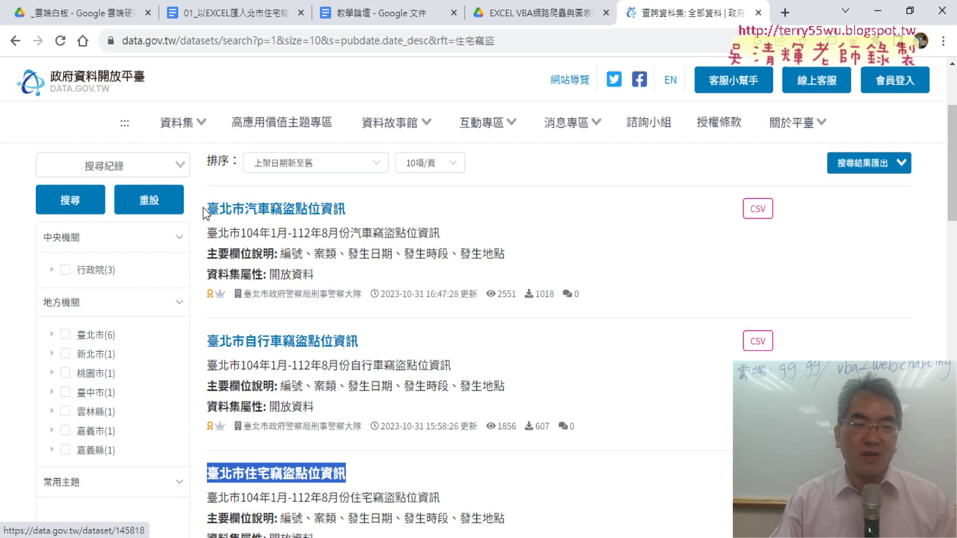
drag(204, 211, 357, 213)
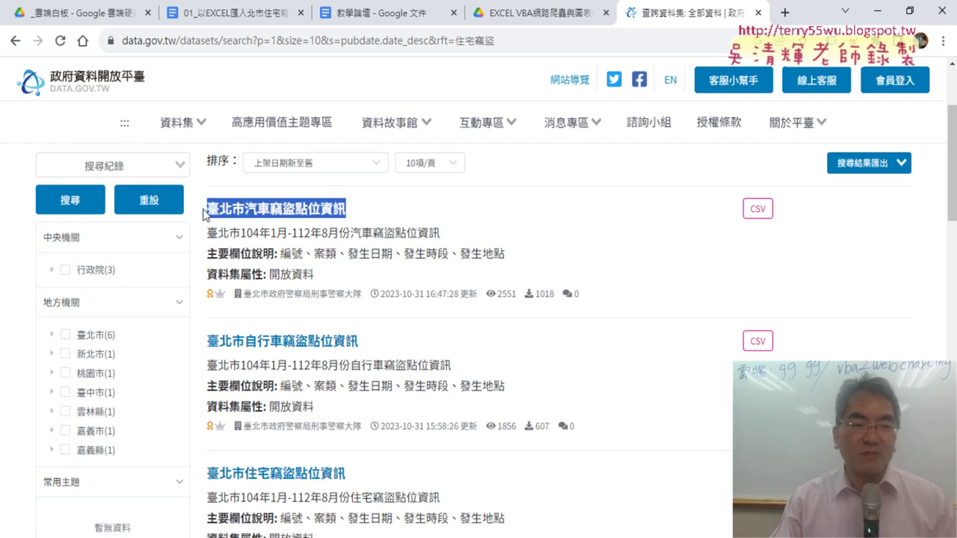
scroll(205, 214, up, 2)
drag(367, 249, 275, 249)
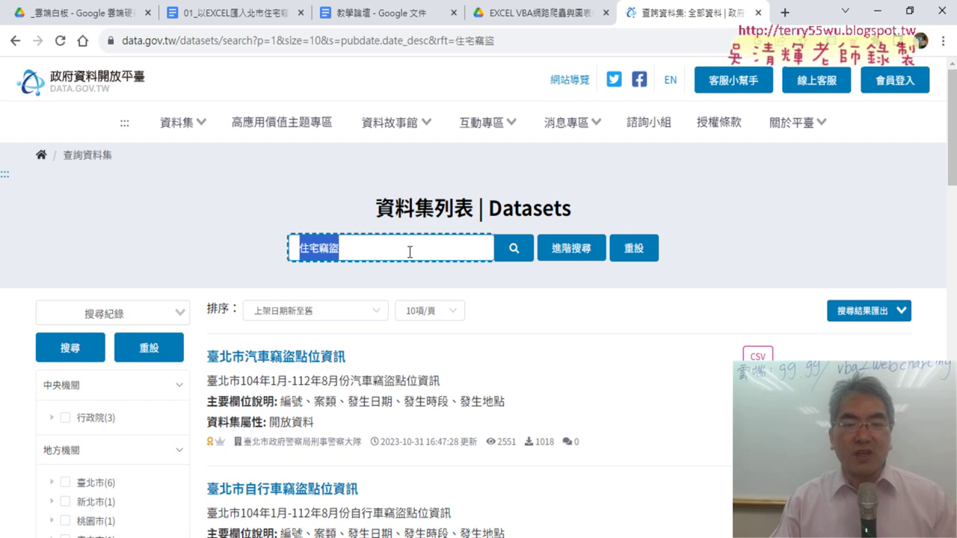
scroll(403, 251, down, 4)
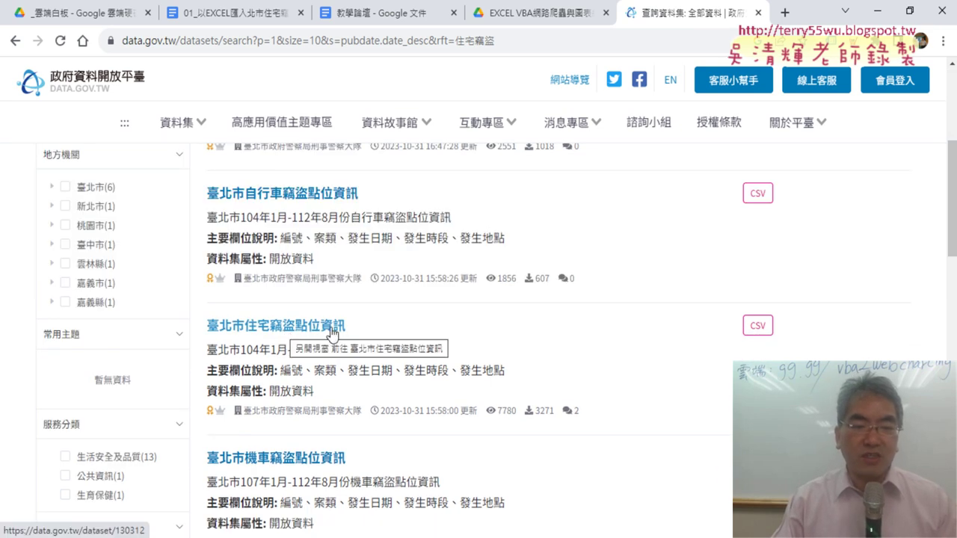
click(331, 330)
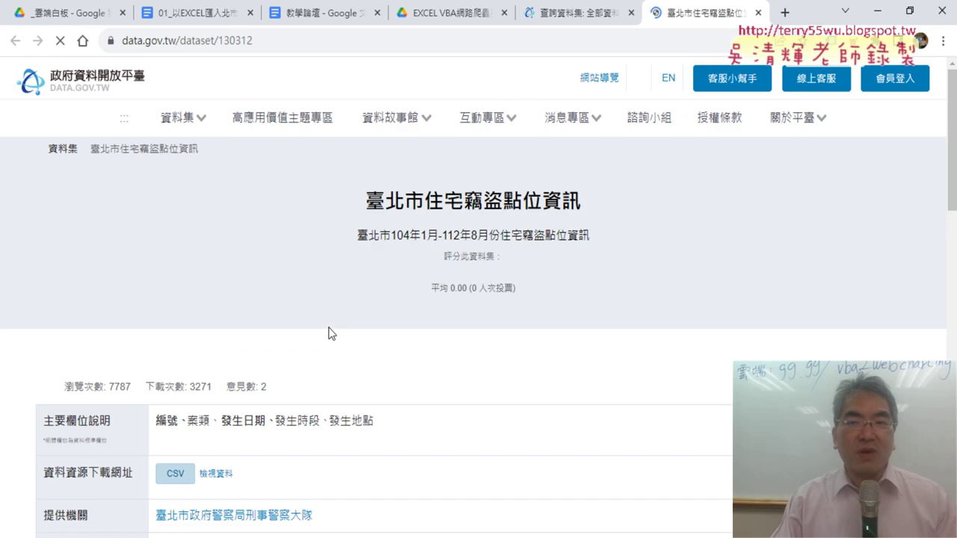
- Review the dataset's field names, main field description and download URL row
scroll(611, 322, down, 3)
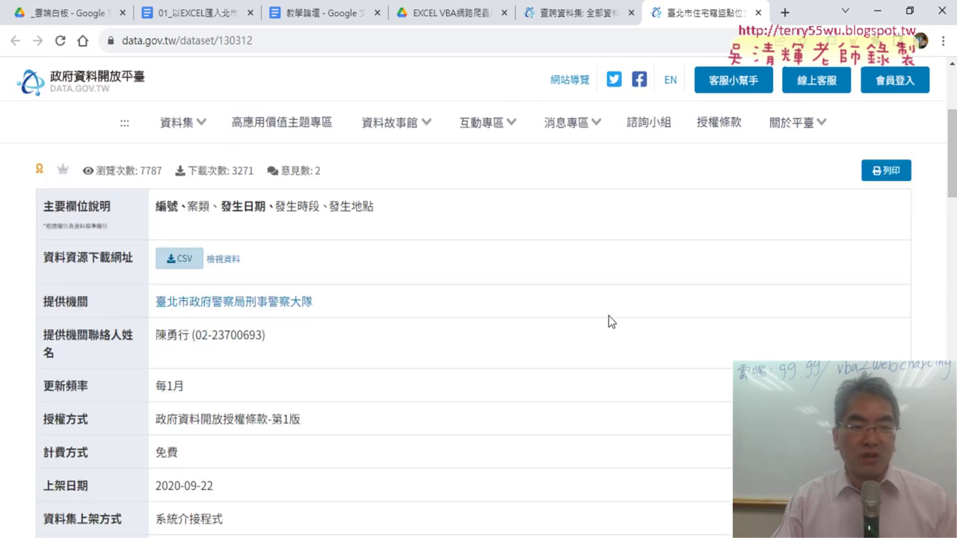
drag(382, 215, 162, 196)
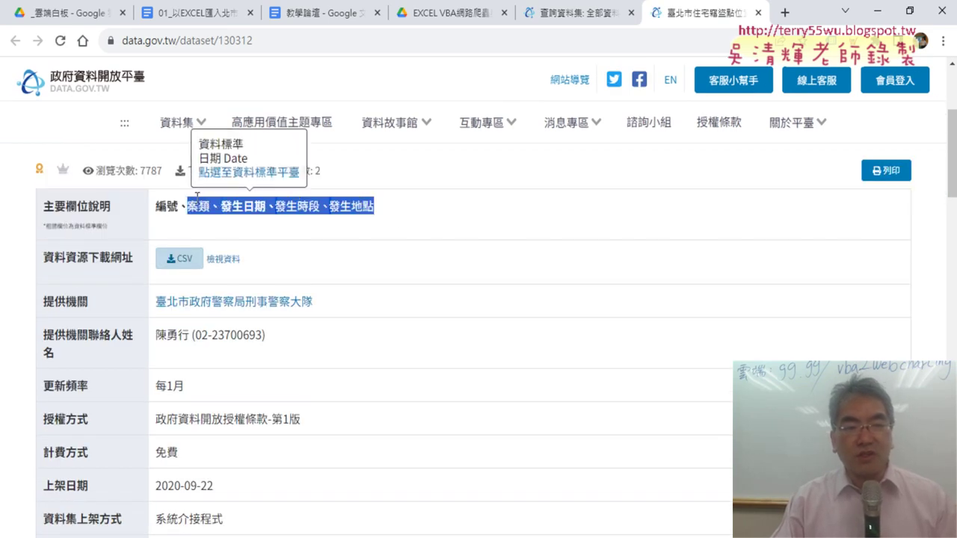
drag(39, 203, 400, 223)
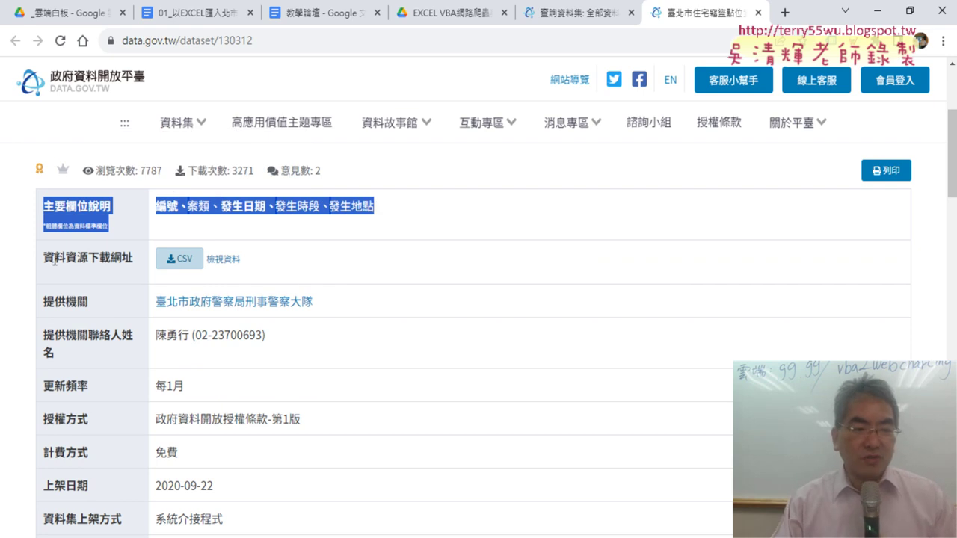
drag(42, 259, 134, 253)
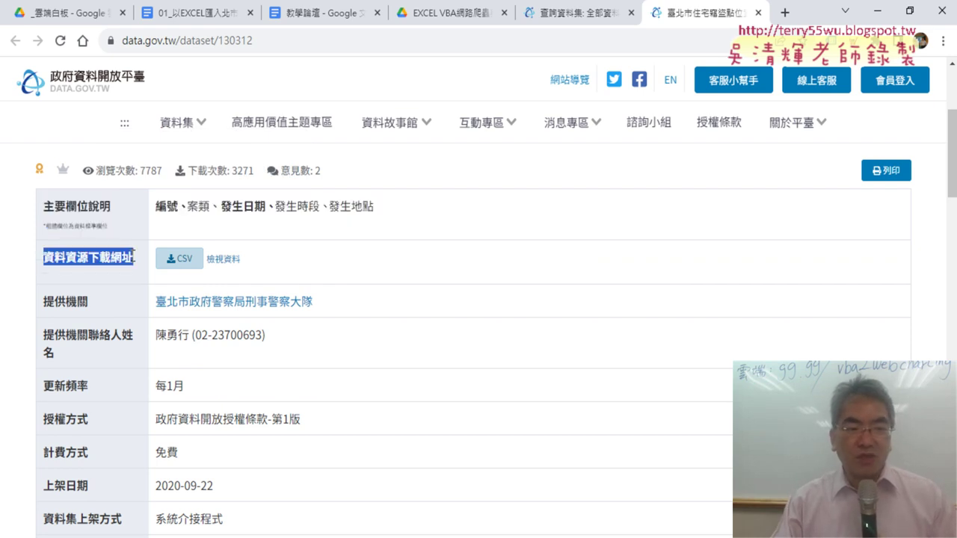
- Download the CSV, highlight its download URL in 檢視資料, and open the downloaded file in Excel
click(177, 268)
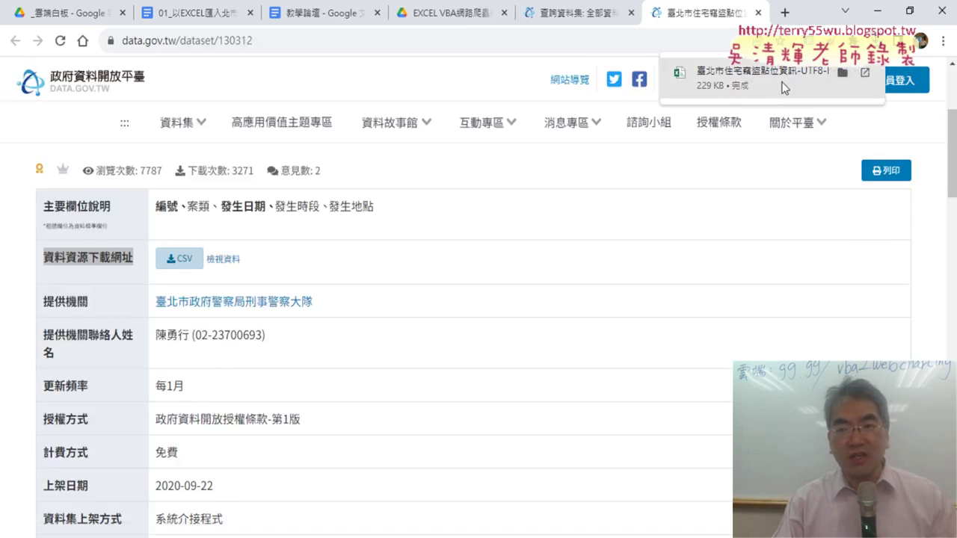
click(226, 262)
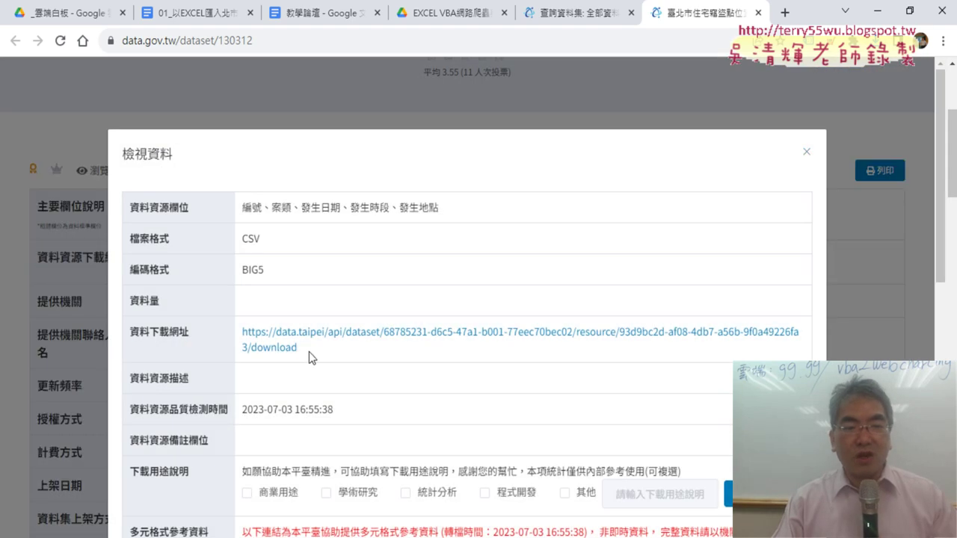
drag(309, 352, 241, 331)
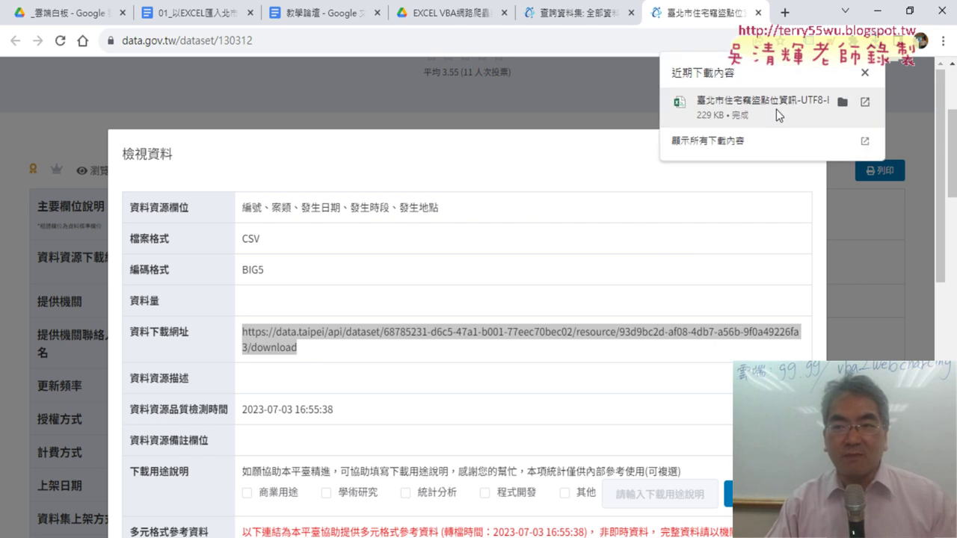
click(776, 109)
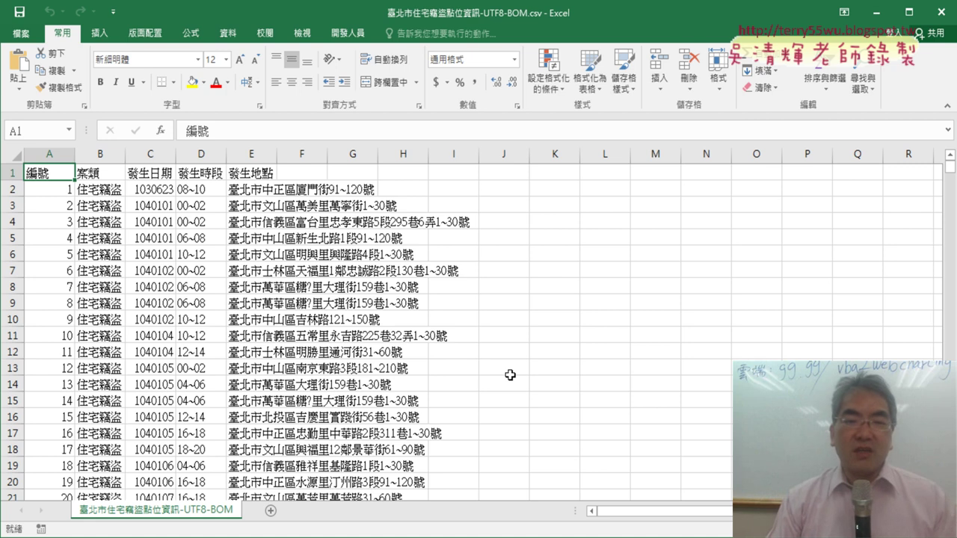
- Select columns A–E of the burglary data to check counts, then minimize Excel
drag(36, 154, 257, 152)
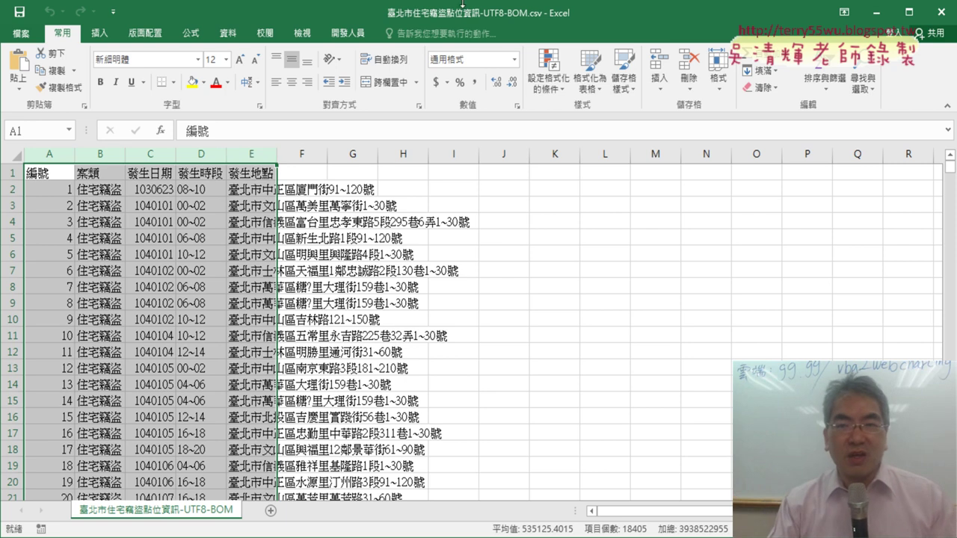
click(877, 13)
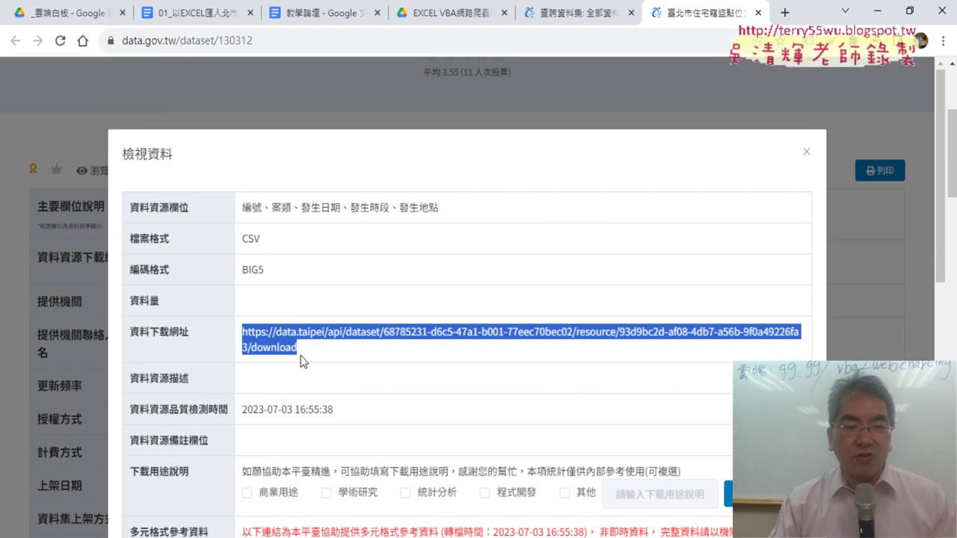
- Re-highlight the CSV download URL, then switch to the Excel burglary sheet with Alt+Tab
click(325, 363)
drag(294, 362, 238, 338)
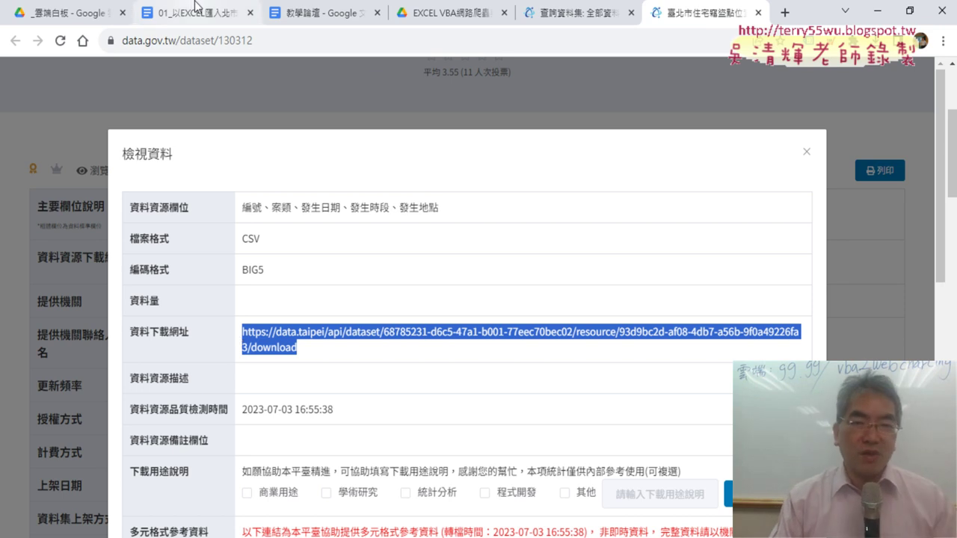
mouse_move(479, 1)
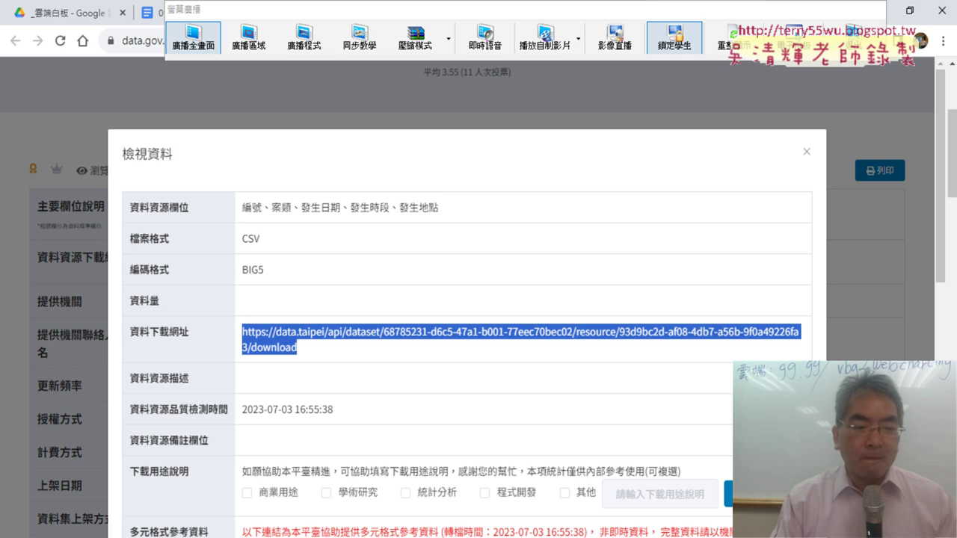
key(alt+Tab)
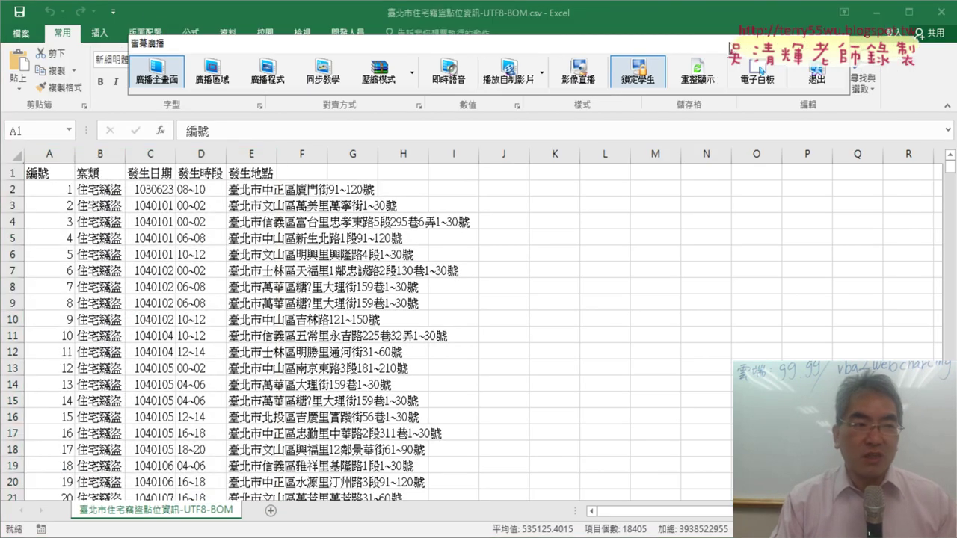
- Create the blank workbook 活頁簿1, then switch back to the browser's download URL details
click(22, 34)
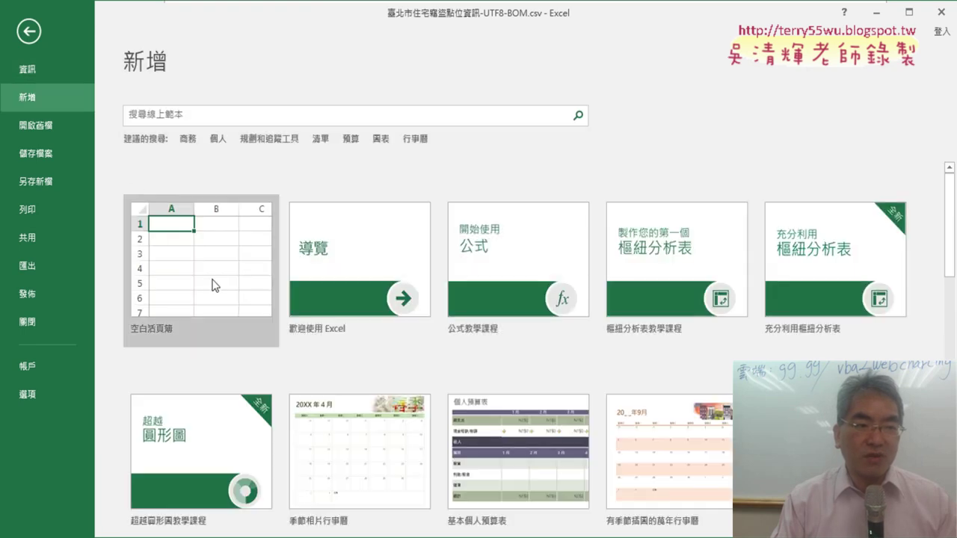
click(205, 269)
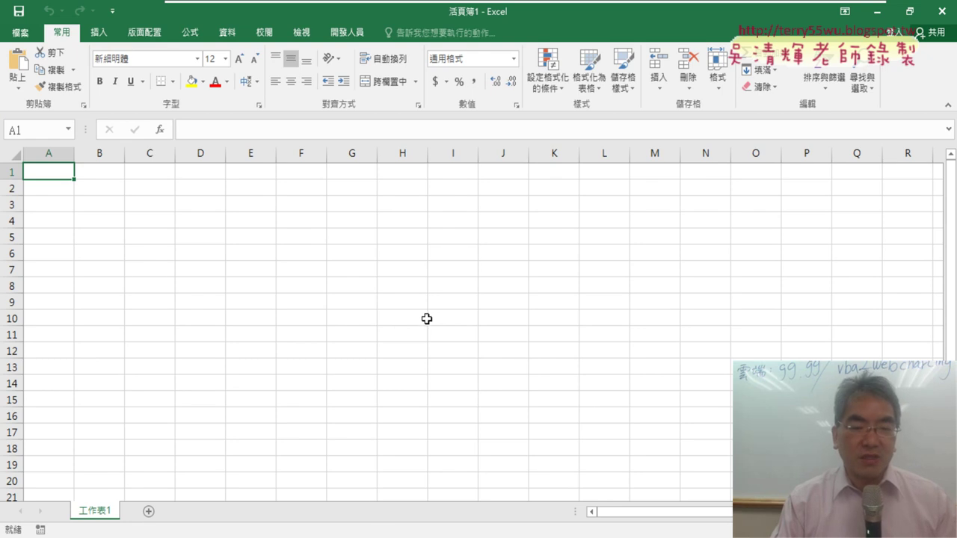
key(alt+Tab)
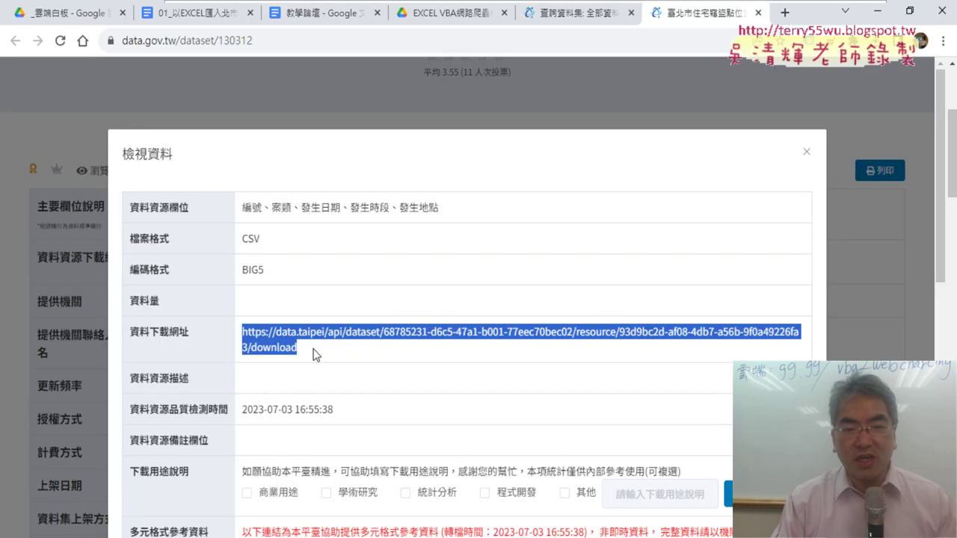
- Copy the dataset's CSV download URL, close the details, and minimize Chrome
right_click(353, 335)
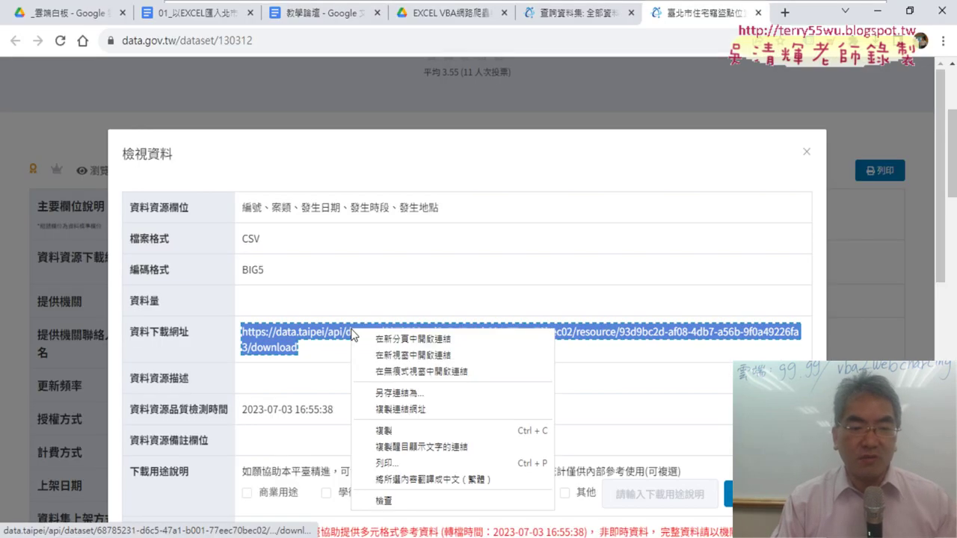
click(413, 432)
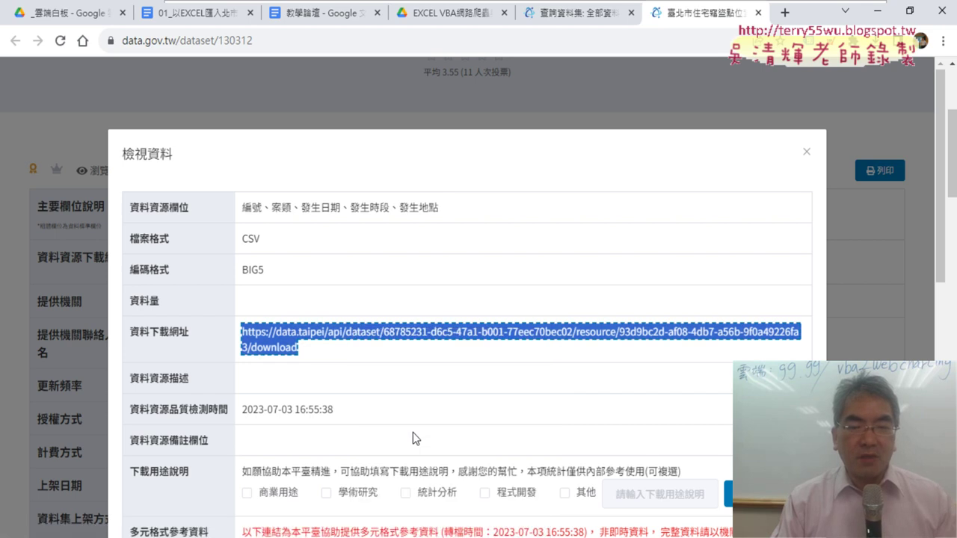
click(806, 151)
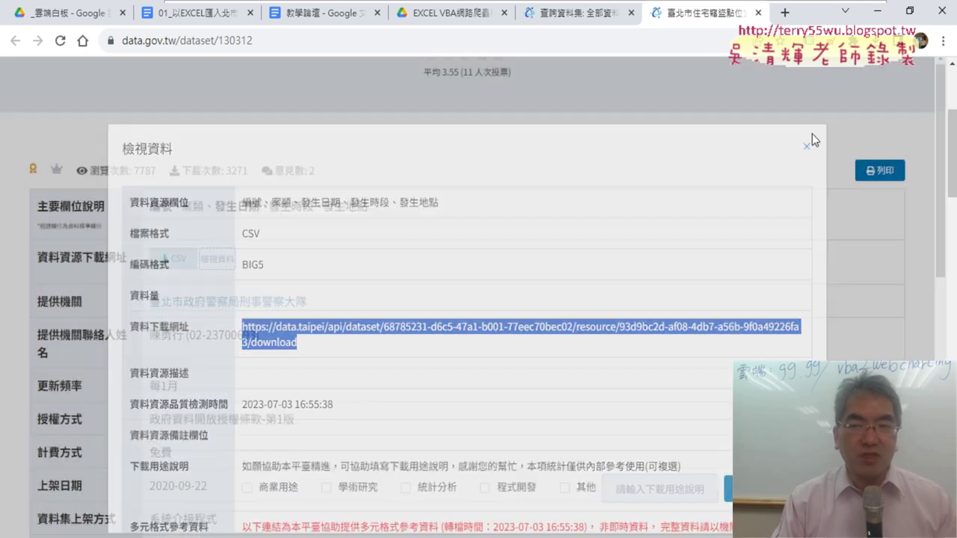
click(877, 11)
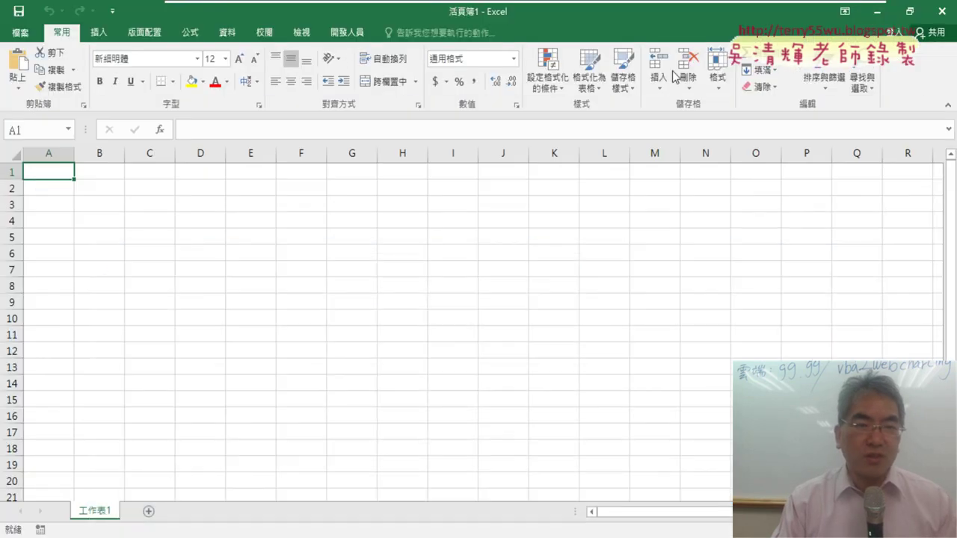
- Start a From Text import with the download URL pasted as file name, then cancel it
click(226, 34)
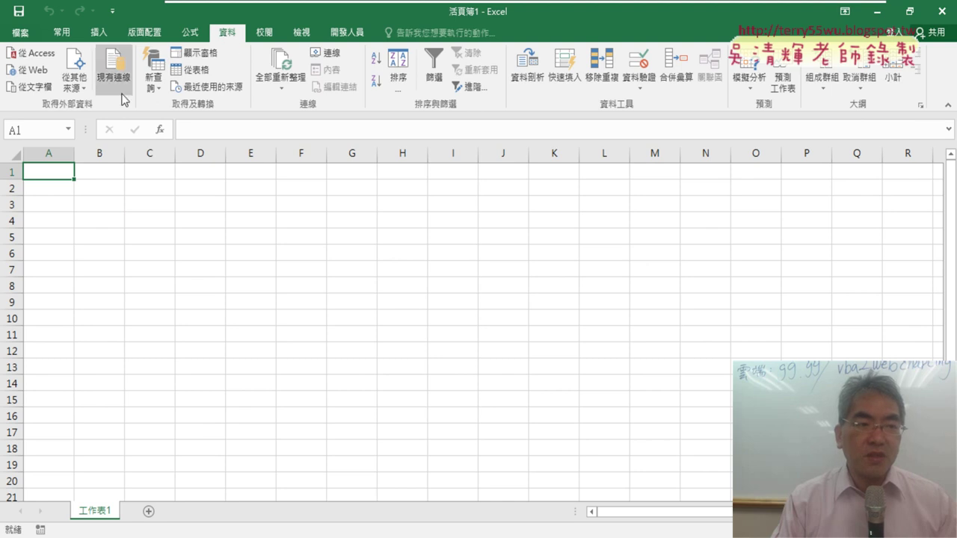
click(48, 91)
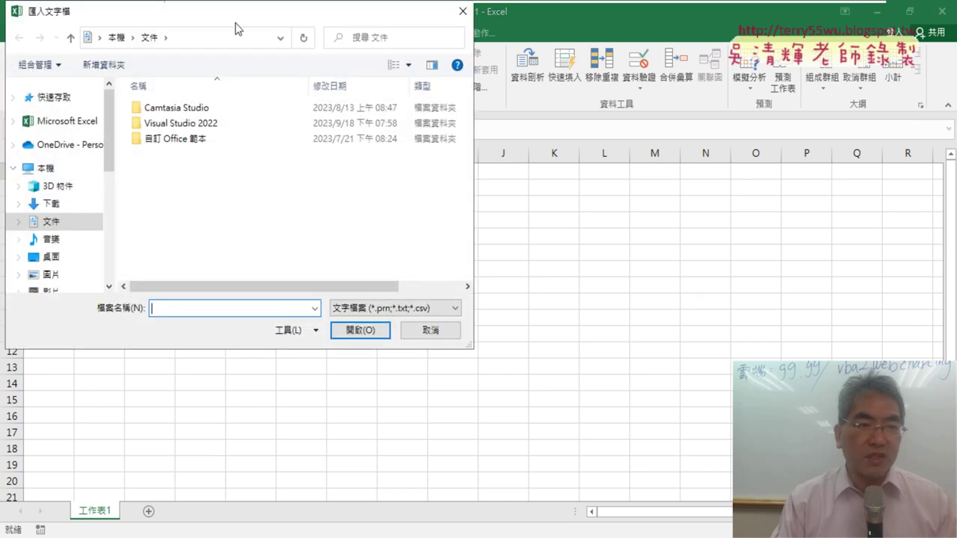
right_click(238, 315)
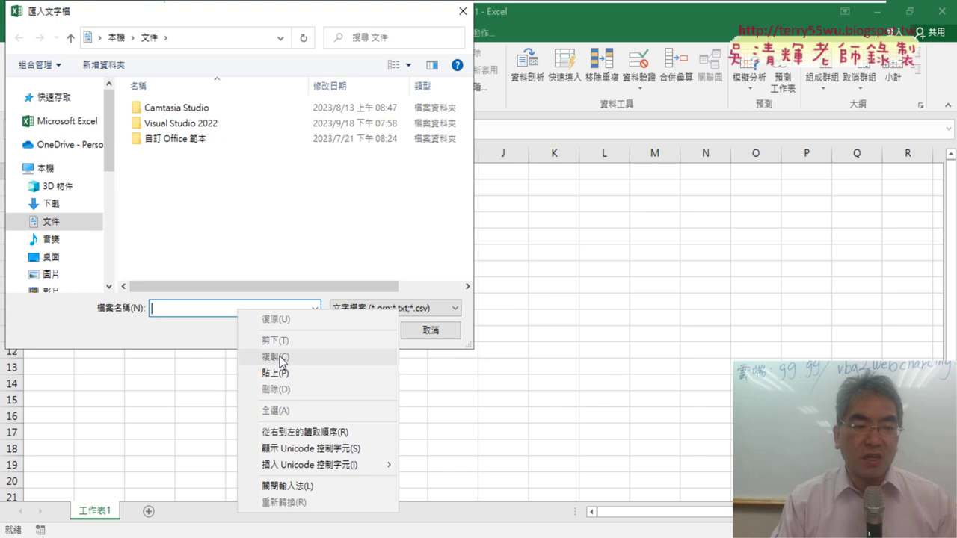
click(284, 371)
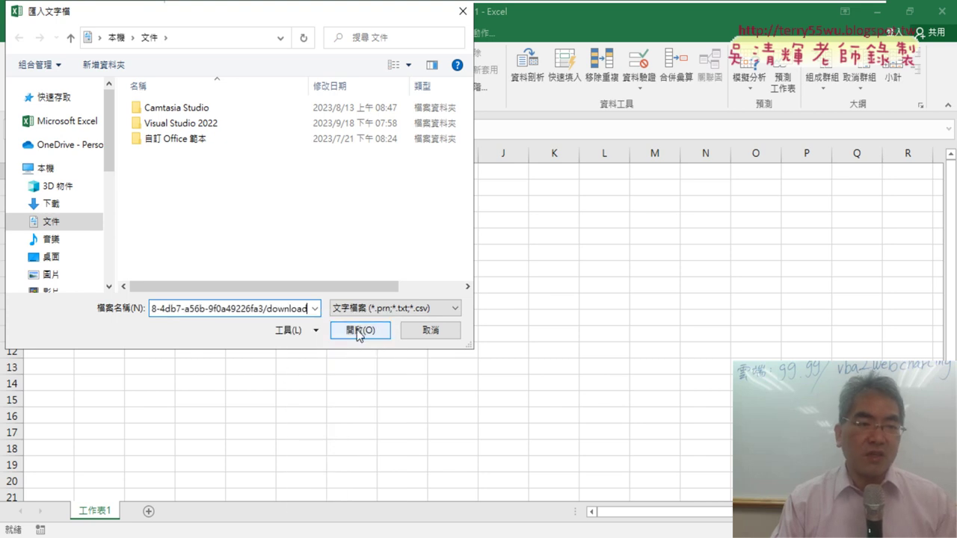
drag(293, 17, 490, 107)
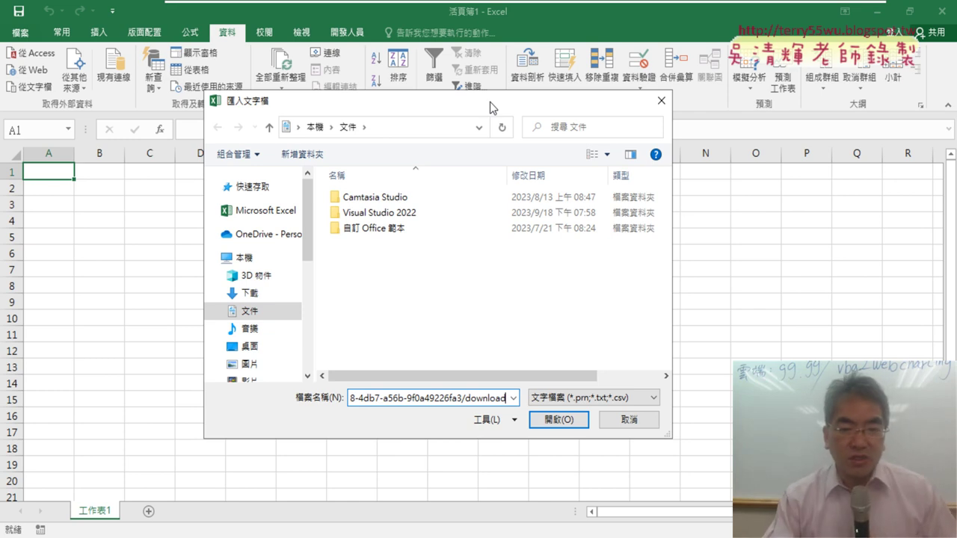
click(628, 419)
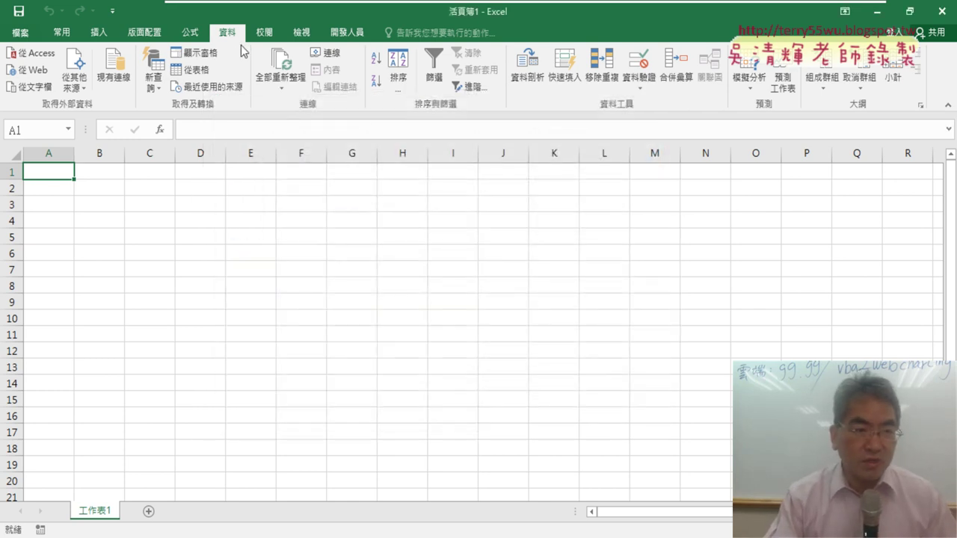
- Restart the From Text import, paste the download URL as file name, and open it
click(89, 83)
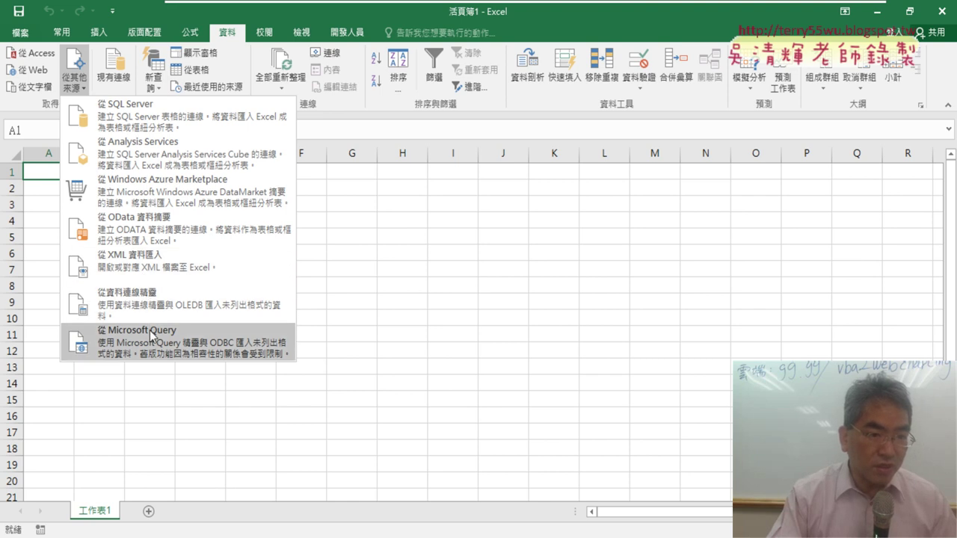
click(38, 92)
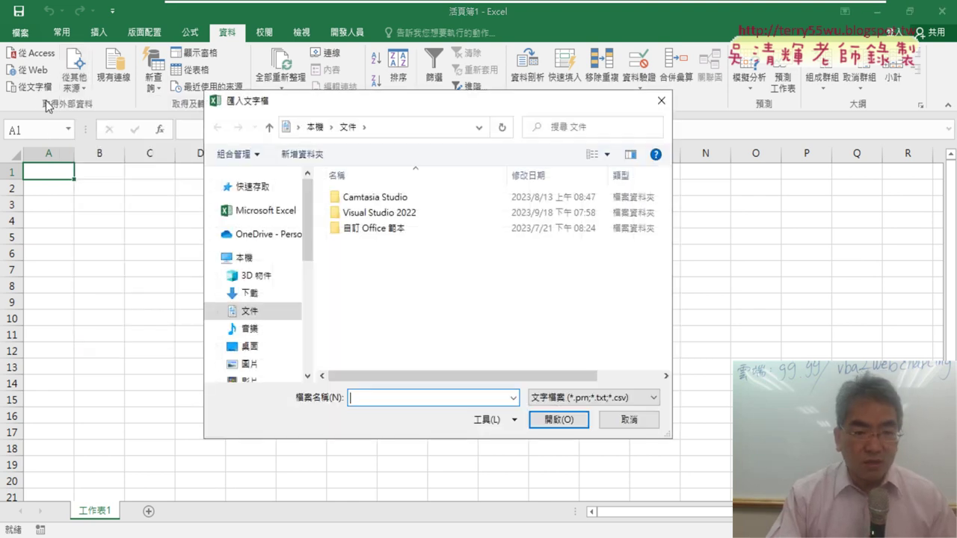
right_click(391, 397)
click(407, 252)
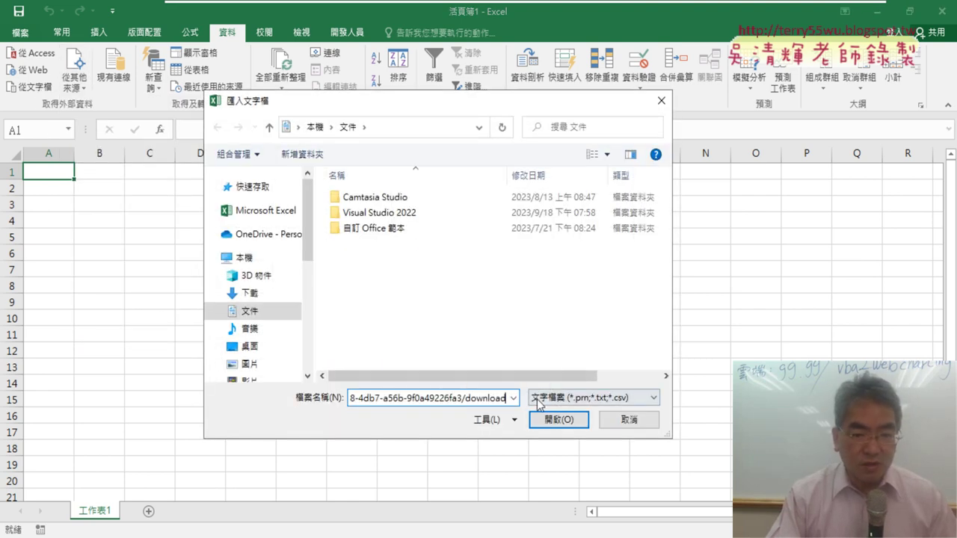
click(577, 420)
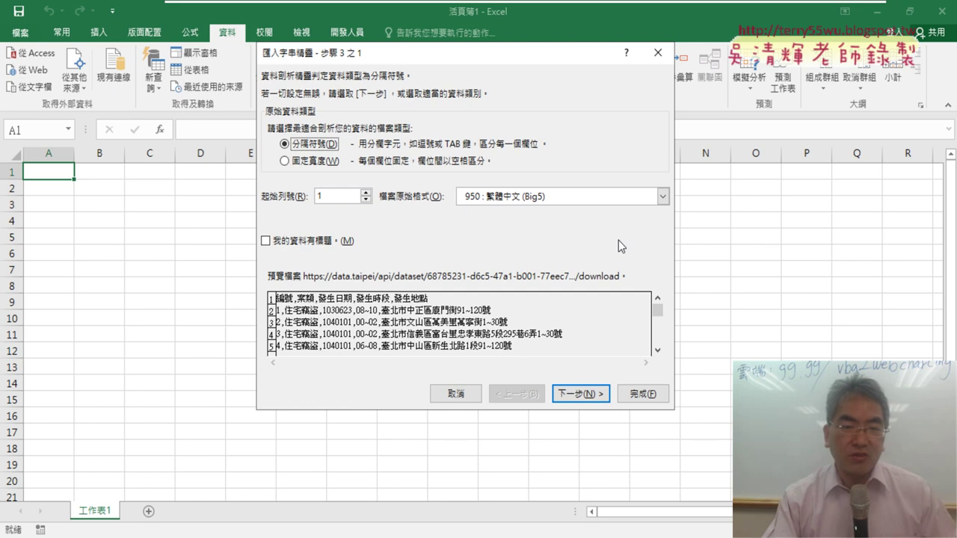
- In wizard step 1, mark the data as having a header row and point out the Big5 encoding
drag(323, 58, 256, 81)
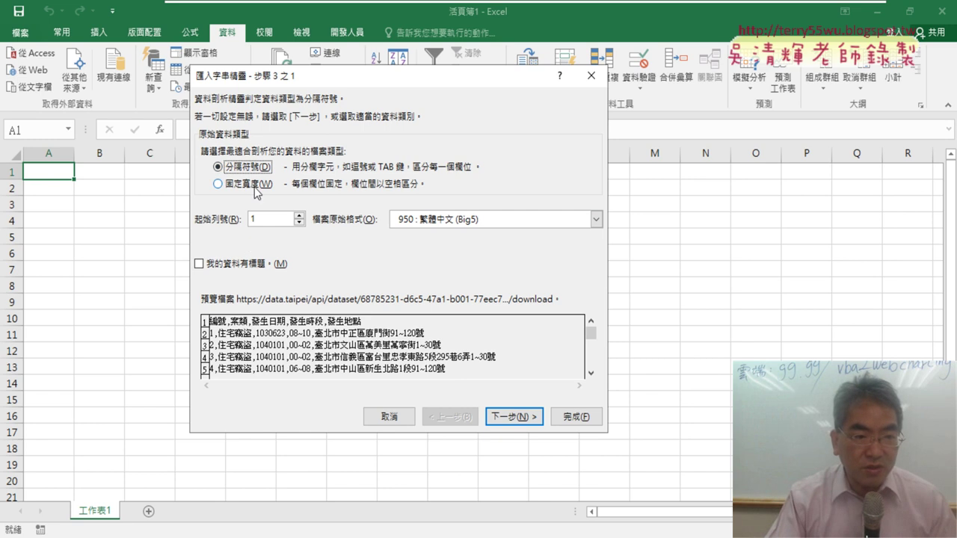
click(199, 264)
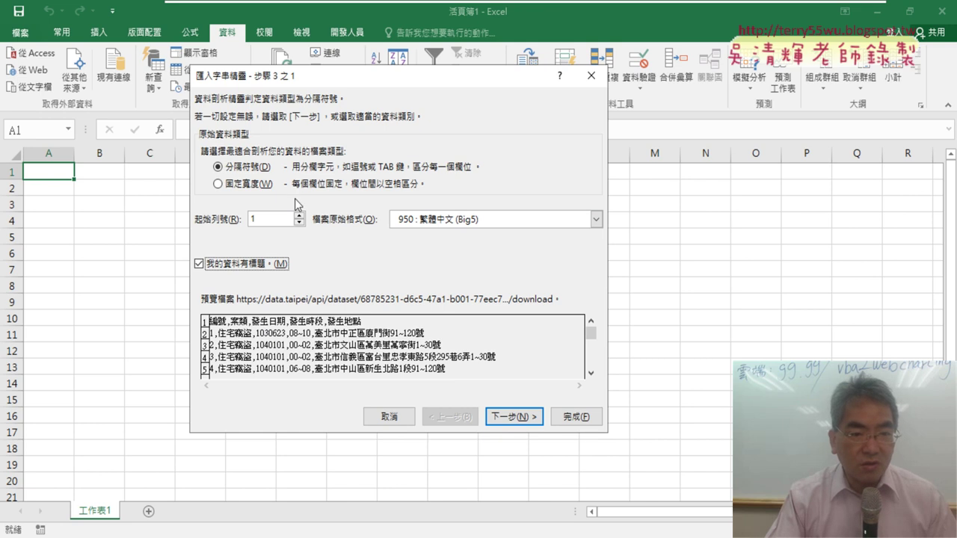
click(460, 224)
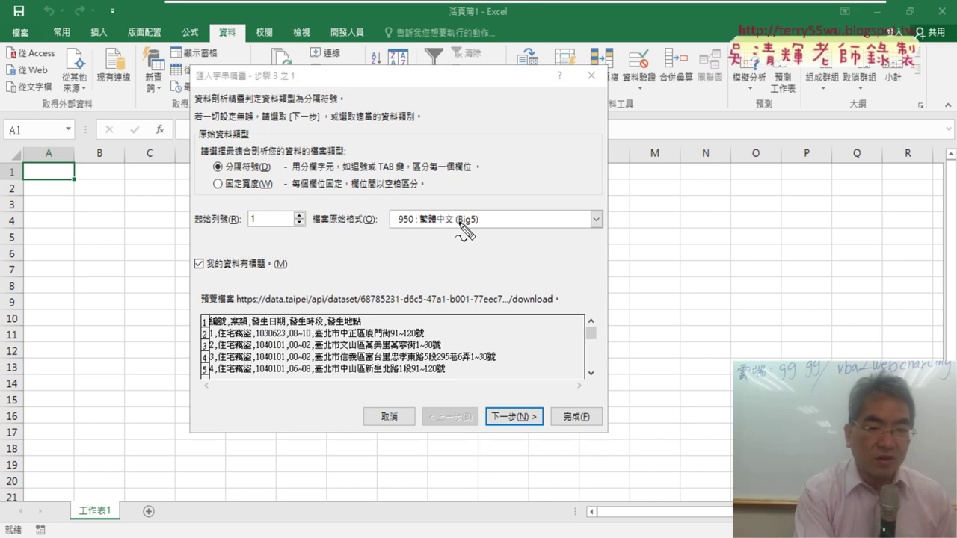
mouse_move(481, 234)
mouse_down()
mouse_move(385, 236)
mouse_move(437, 232)
mouse_up()
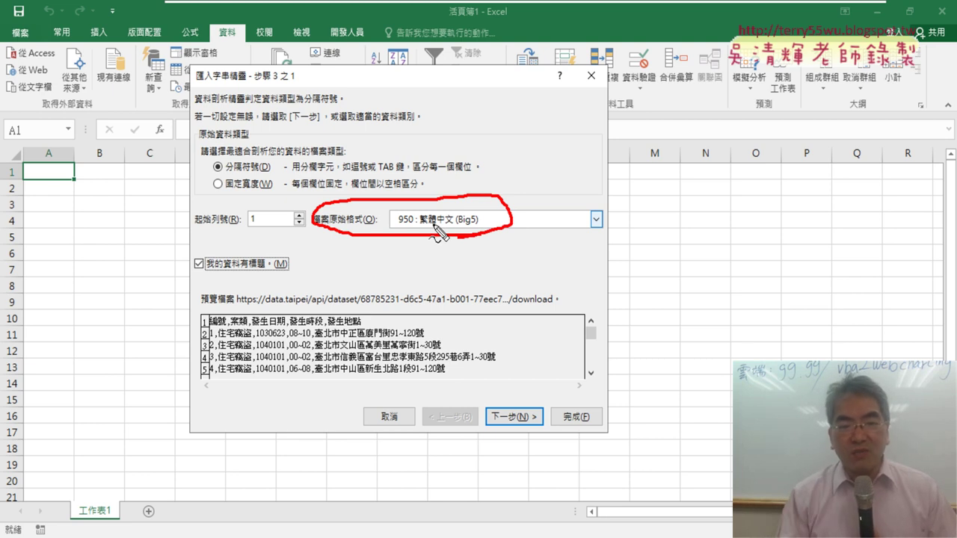
key(Escape)
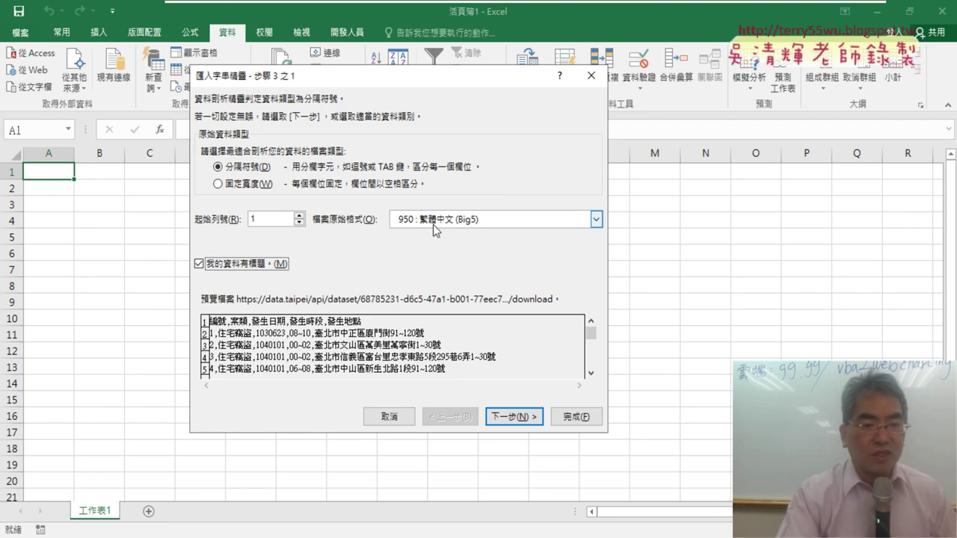
- Split columns at commas, check 發生日期 and 發生地點 stay General, and finish the wizard
click(503, 417)
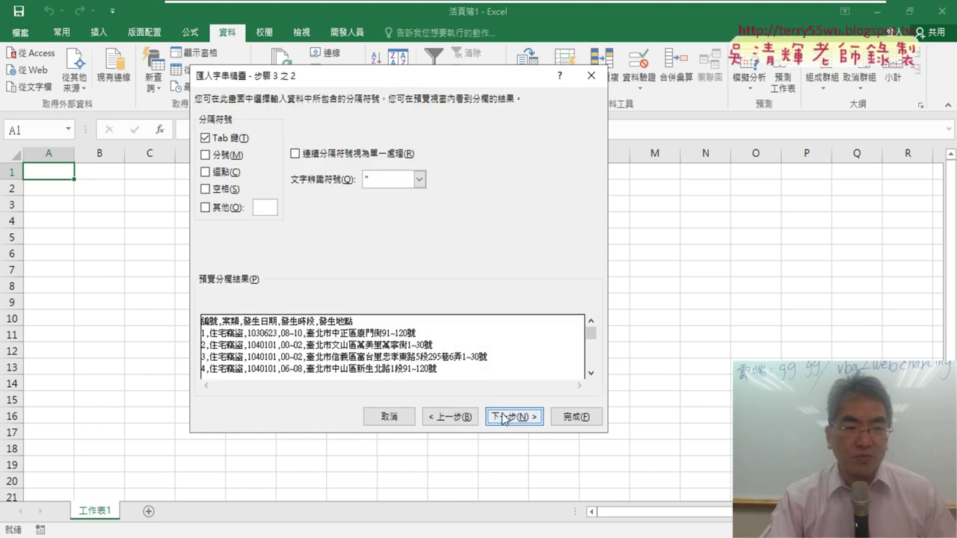
click(205, 173)
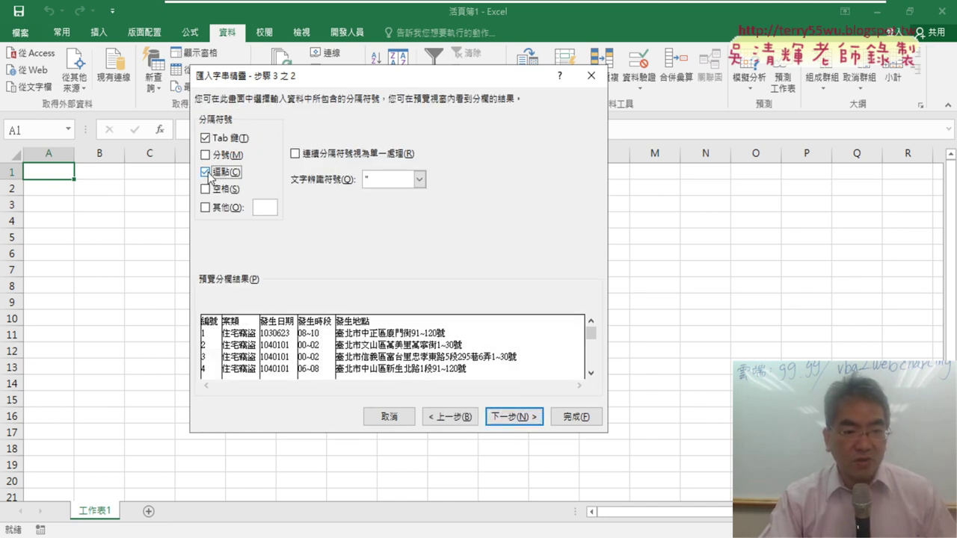
click(526, 421)
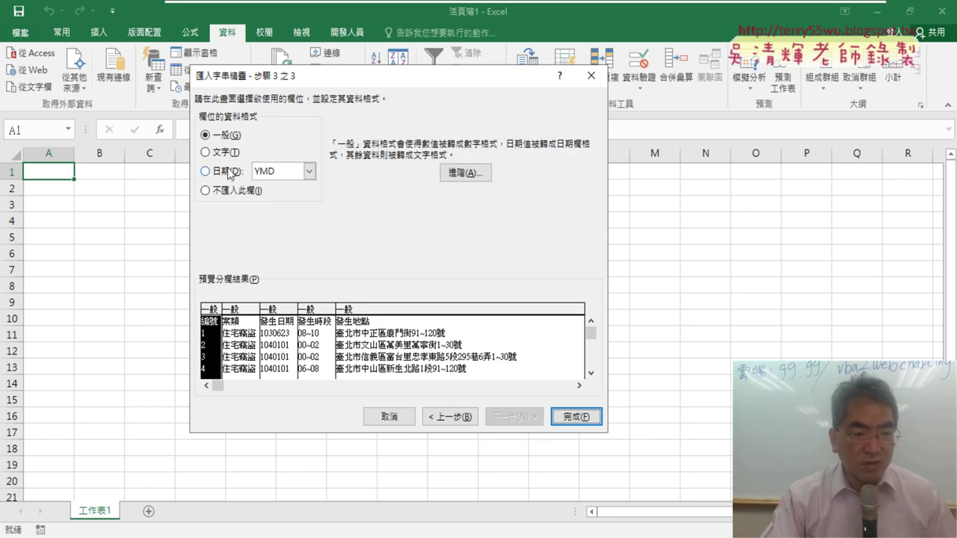
click(244, 366)
click(275, 364)
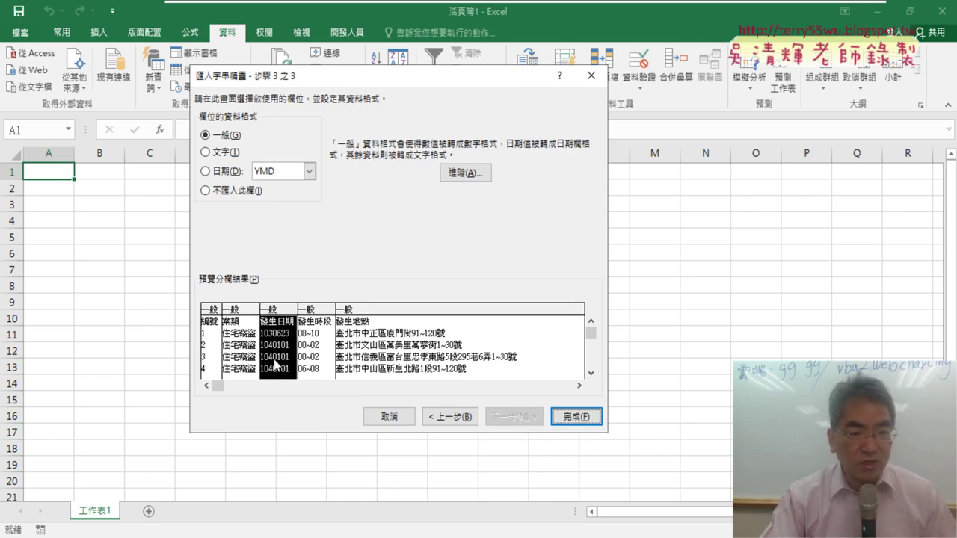
click(325, 355)
click(392, 350)
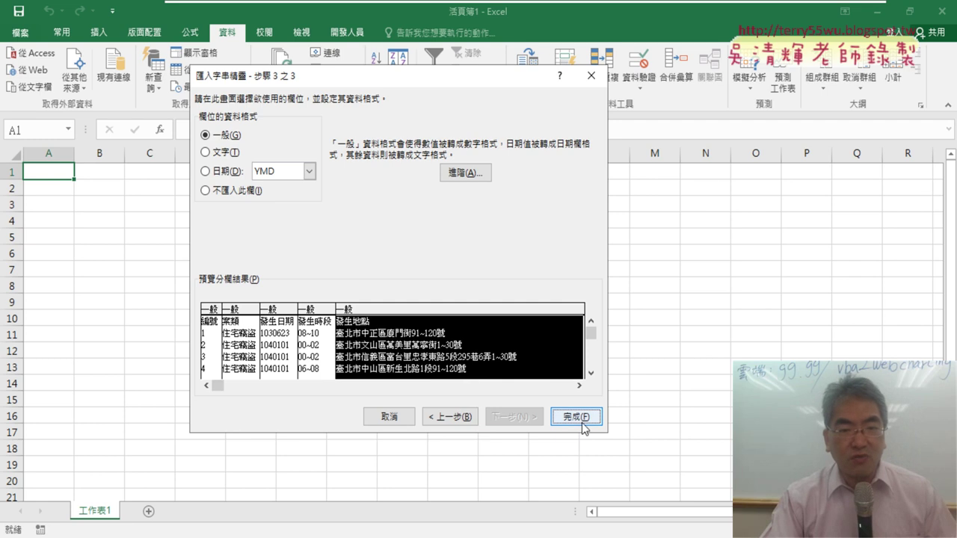
click(582, 423)
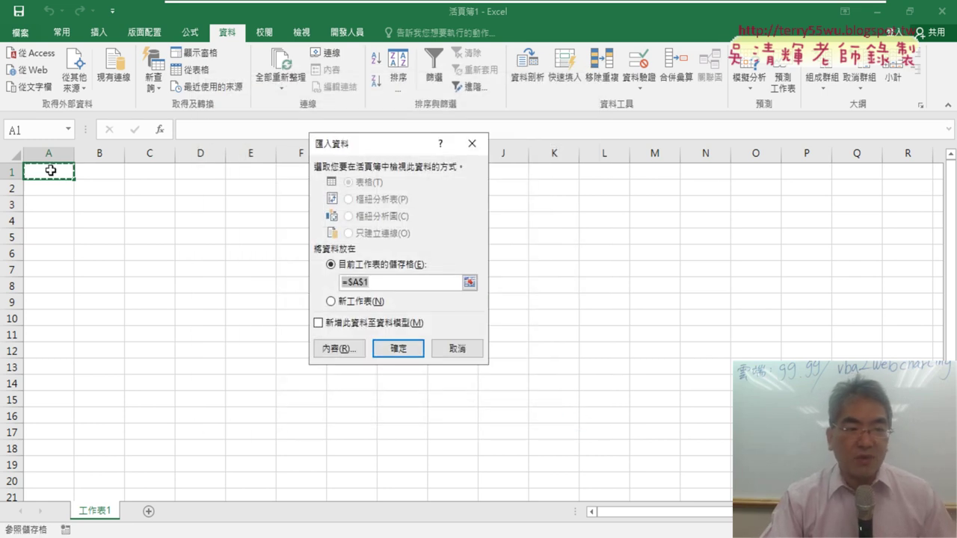
- Place the imported burglary data at A1 on 工作表1, then add blank sheet 工作表2
click(408, 350)
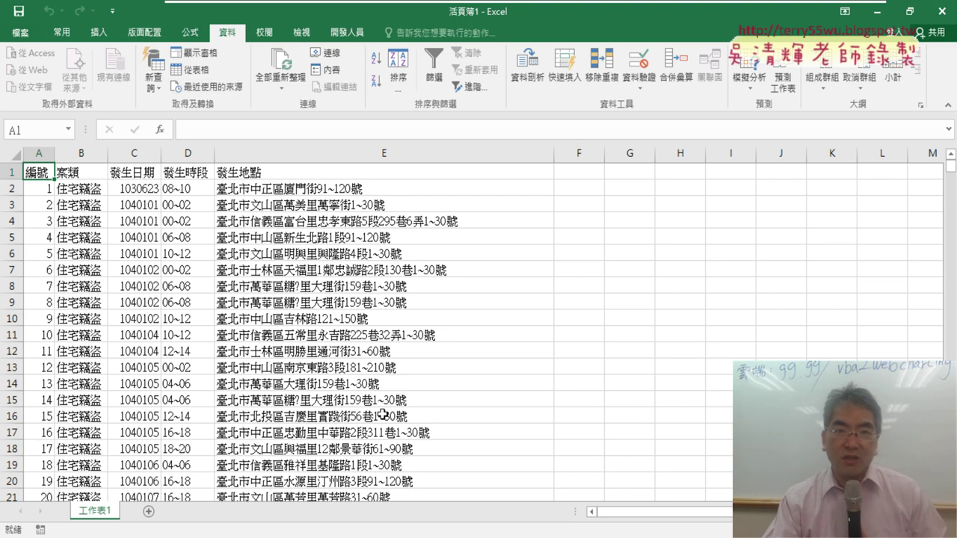
click(148, 512)
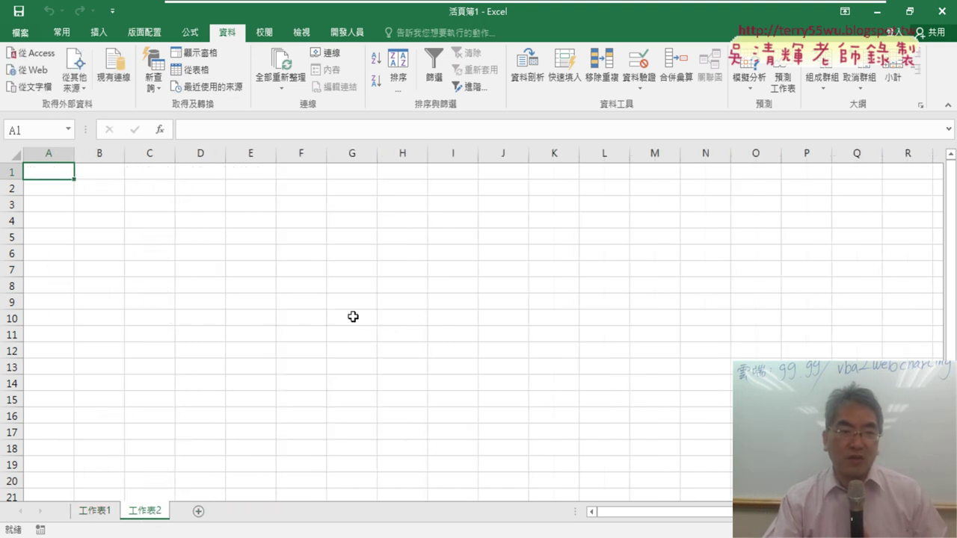
- Open Excel Options on the 自訂功能區 page via the Quick Access Toolbar's More Commands
click(348, 34)
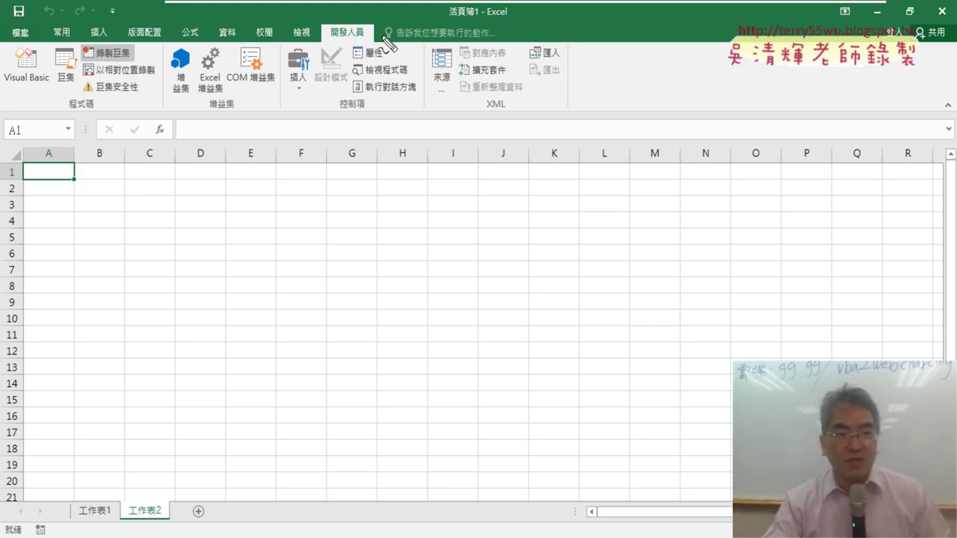
mouse_move(366, 42)
mouse_down()
mouse_move(326, 34)
mouse_move(370, 26)
mouse_up()
drag(124, 60, 152, 46)
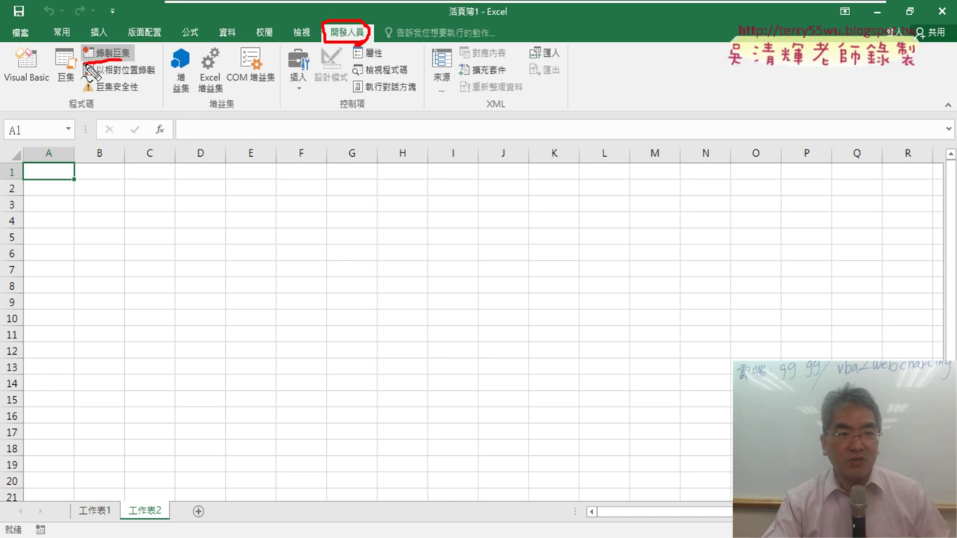
mouse_move(326, 45)
mouse_down()
mouse_move(155, 52)
mouse_move(186, 49)
mouse_up()
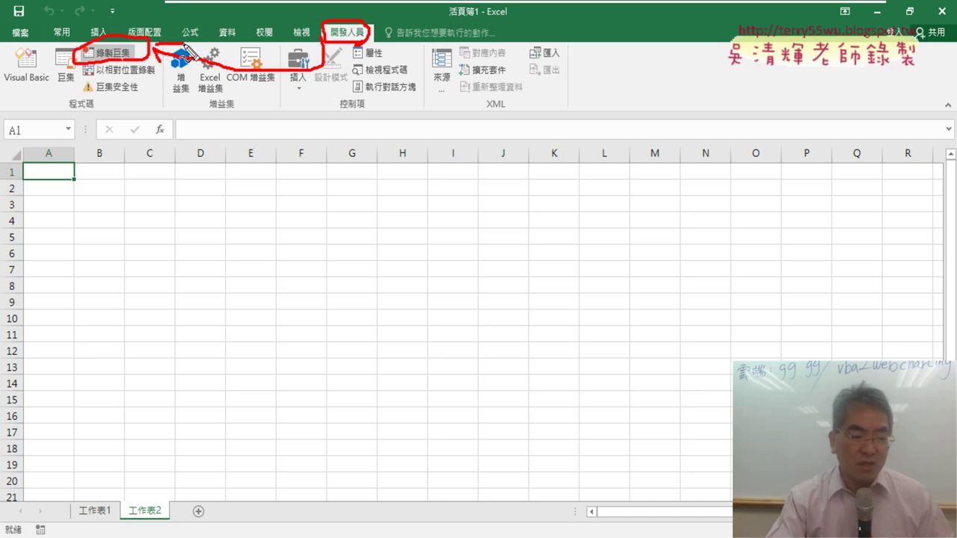
key(Escape)
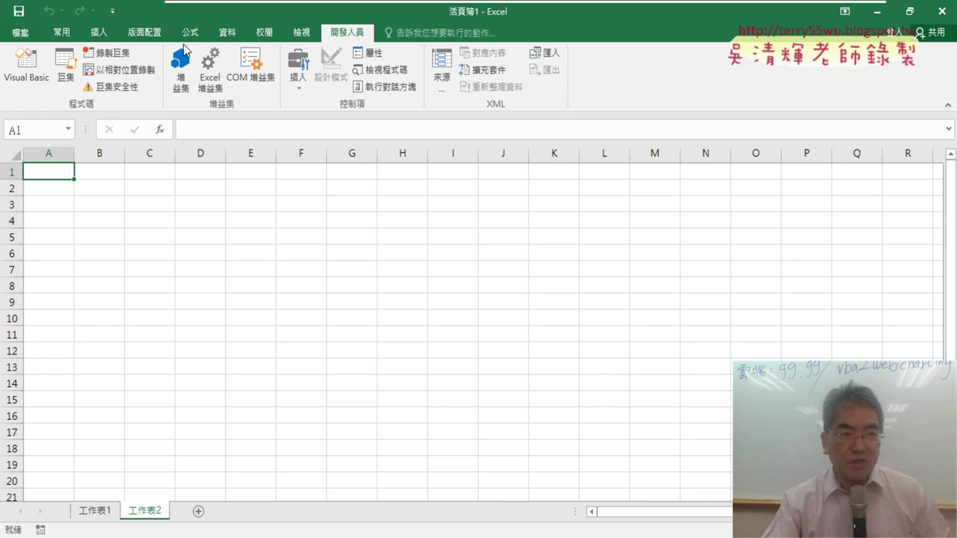
click(116, 10)
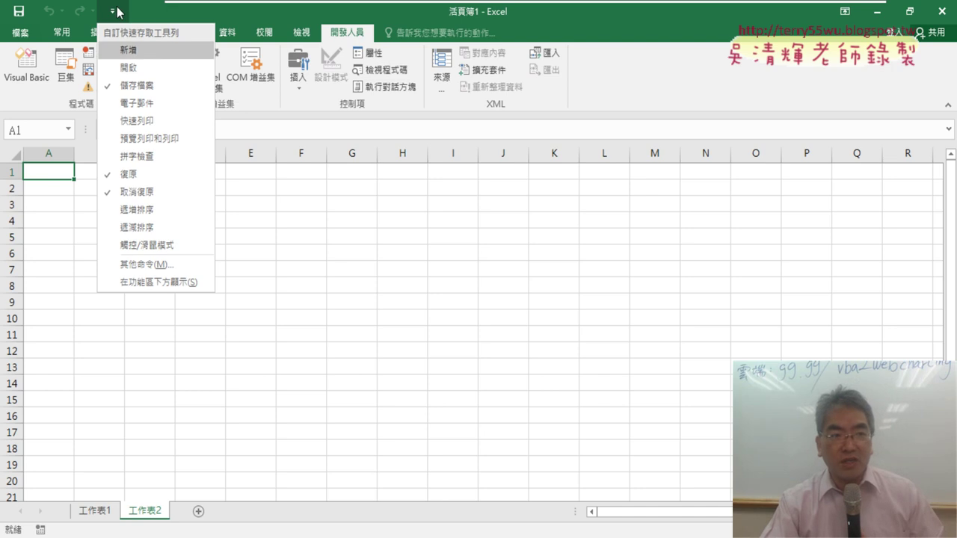
click(144, 265)
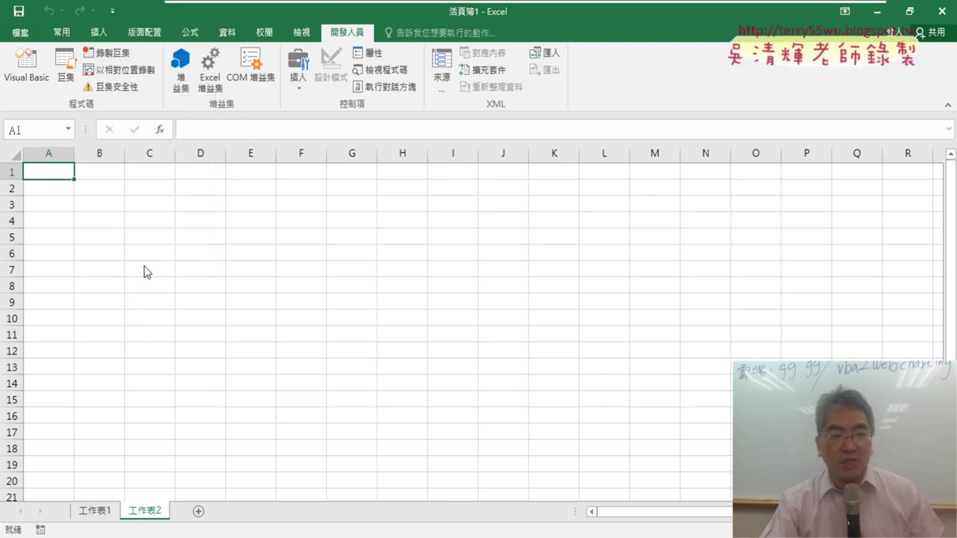
click(219, 178)
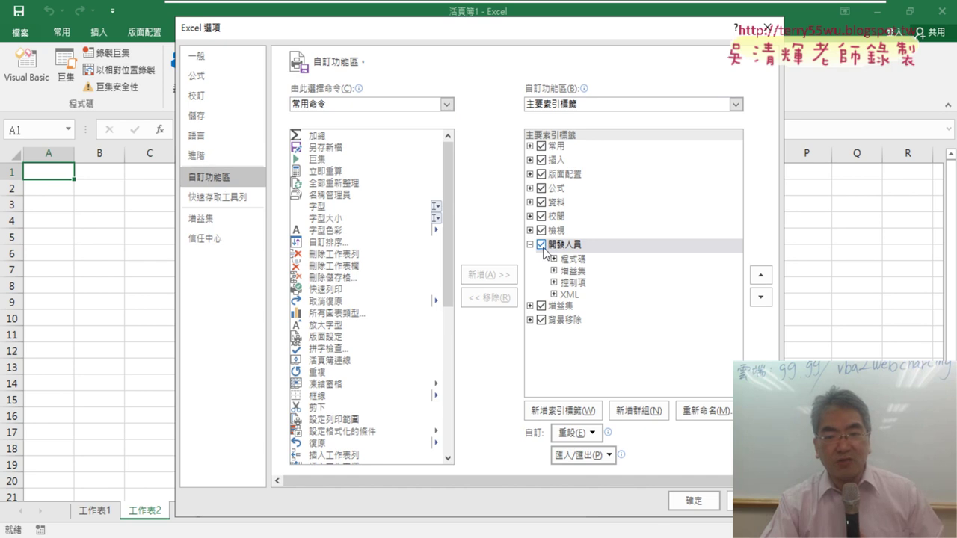
- Keep 開發人員 checked among the ribbon tabs and confirm Excel Options with OK
click(542, 246)
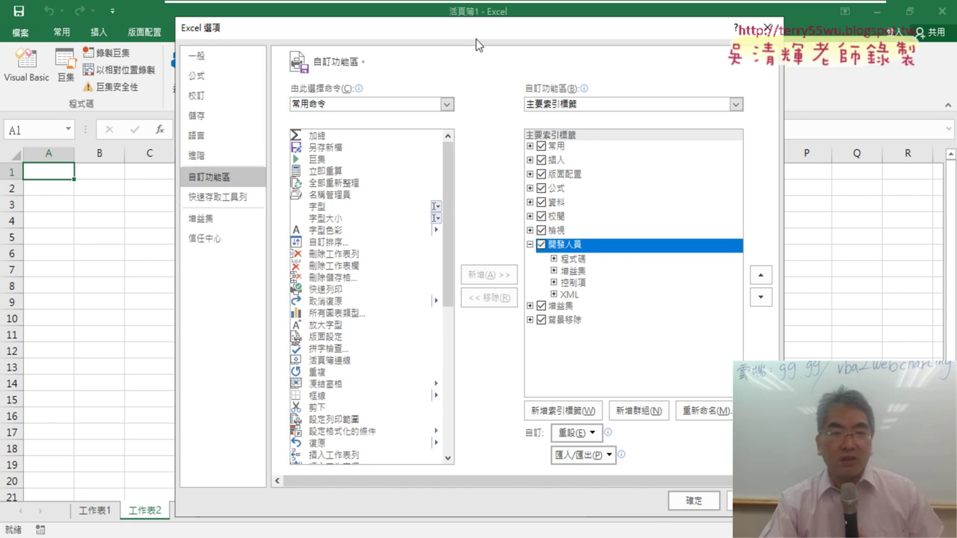
drag(476, 45, 457, 100)
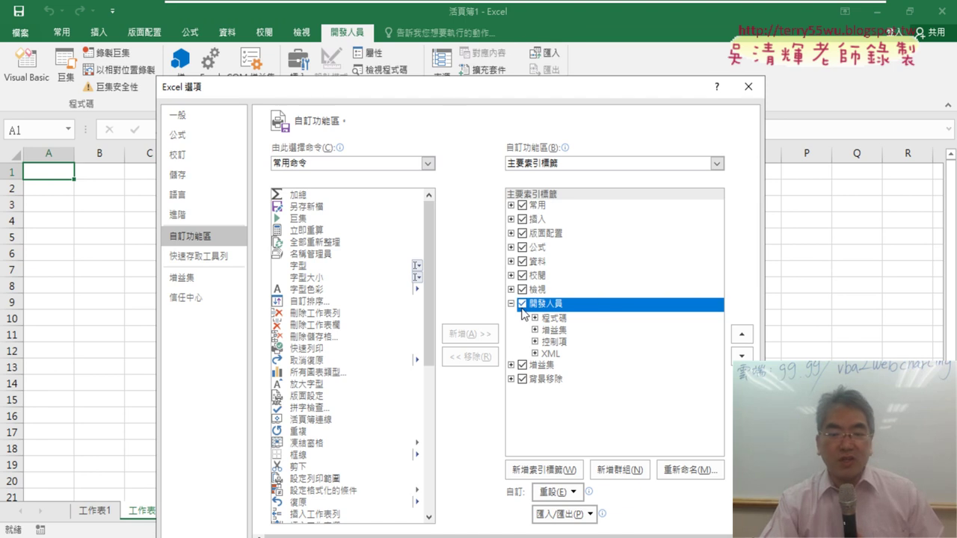
drag(576, 97, 669, 28)
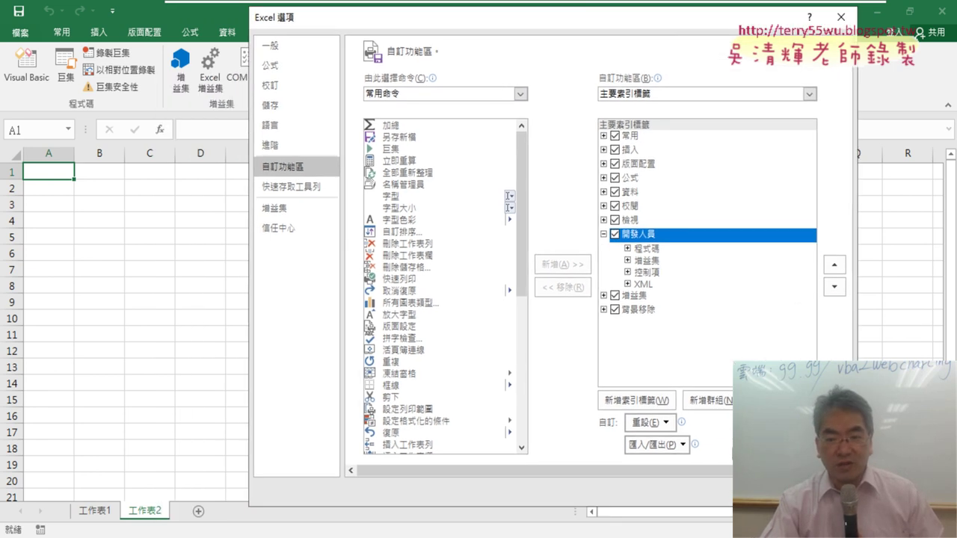
click(751, 490)
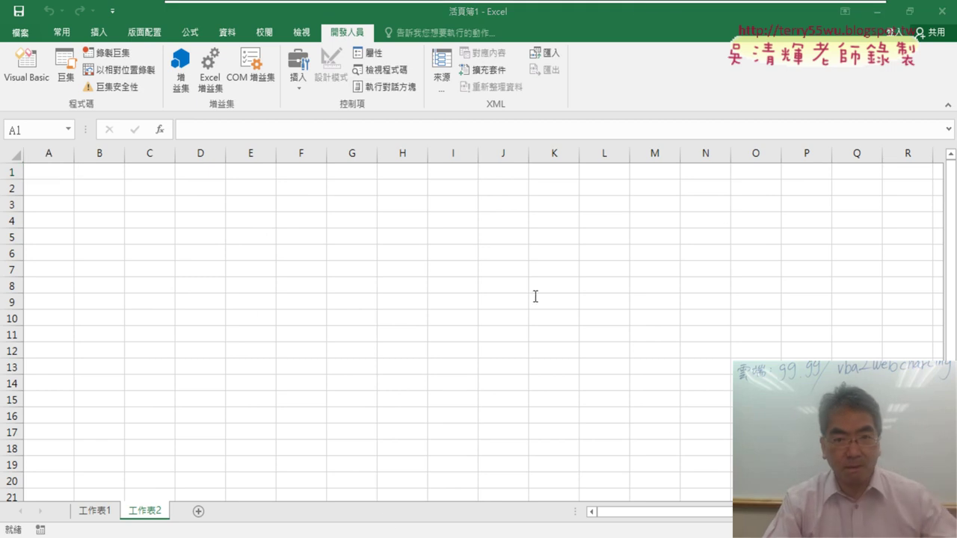
- Insert blank worksheet 工作表3 alongside the burglary data on 工作表1
mouse_move(643, 4)
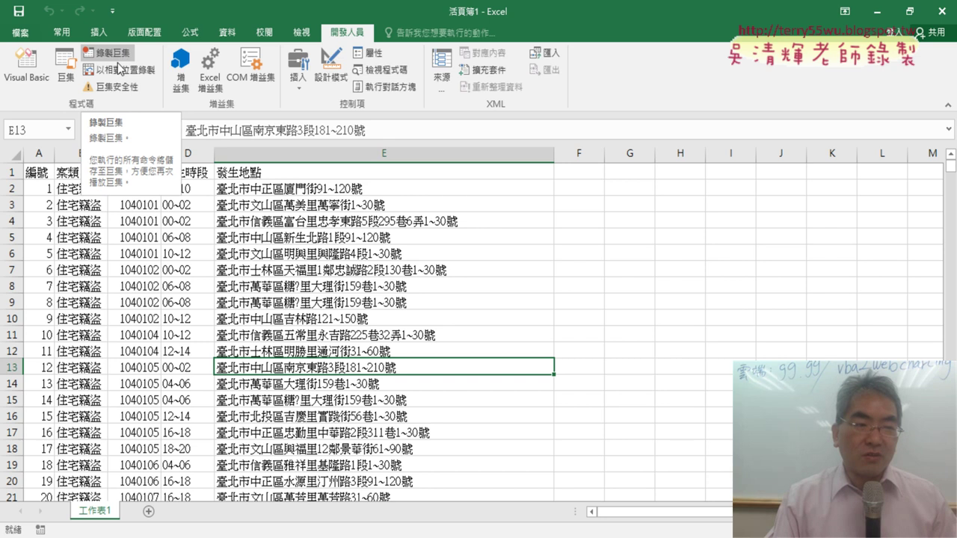
click(151, 514)
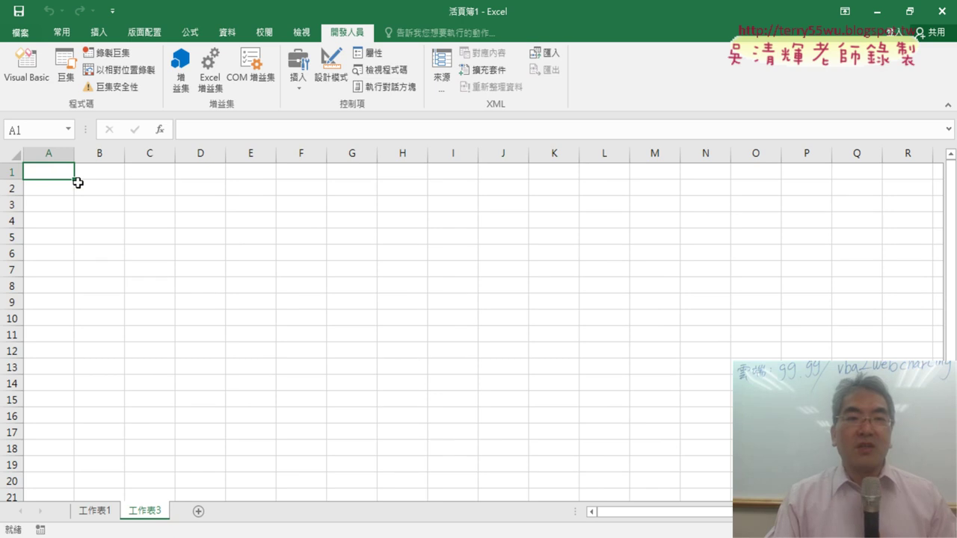
- Record a new macro named 住宅竊盜下載, stored in This Workbook
click(103, 57)
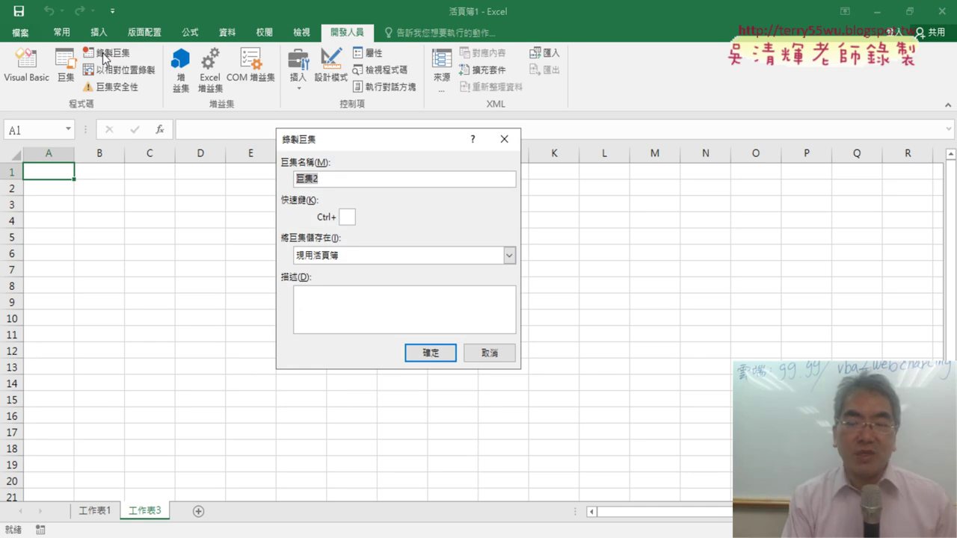
text(ㄓ)
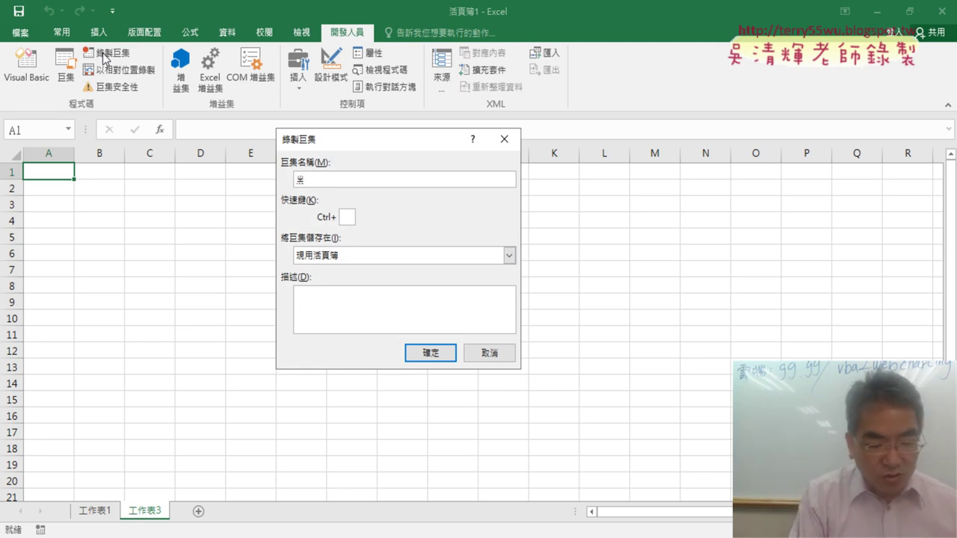
text(ㄨˊ存)
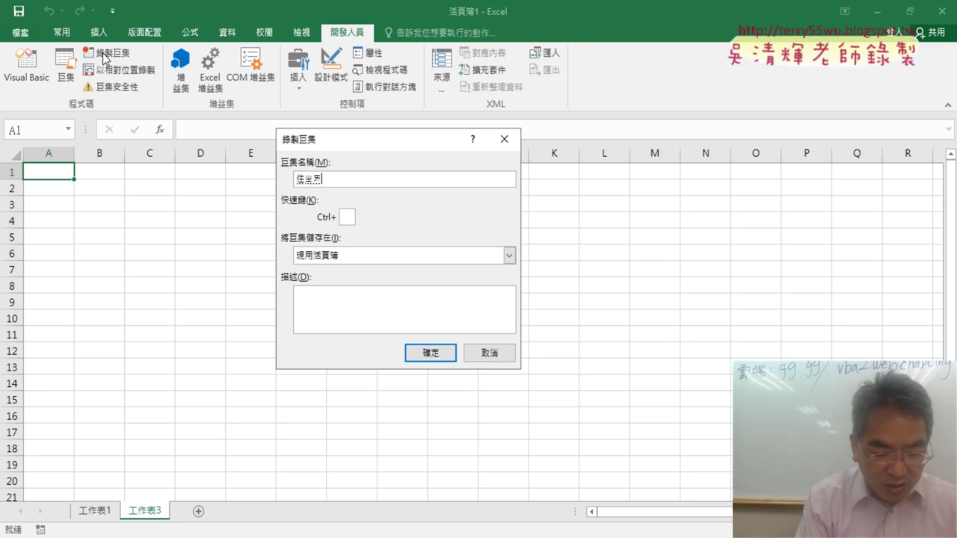
text(範圍ㄒㄧˋ)
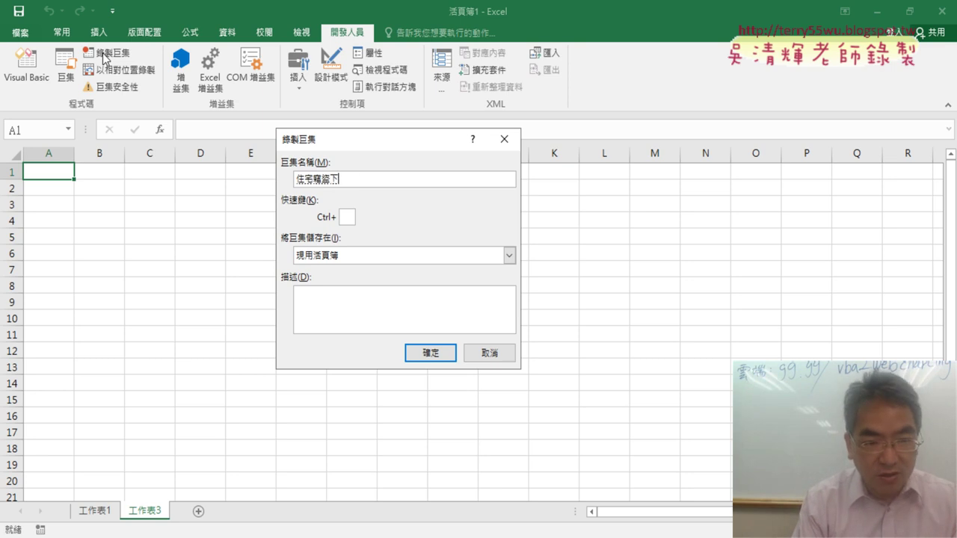
text(ㄗㄞˋ)
key(Return)
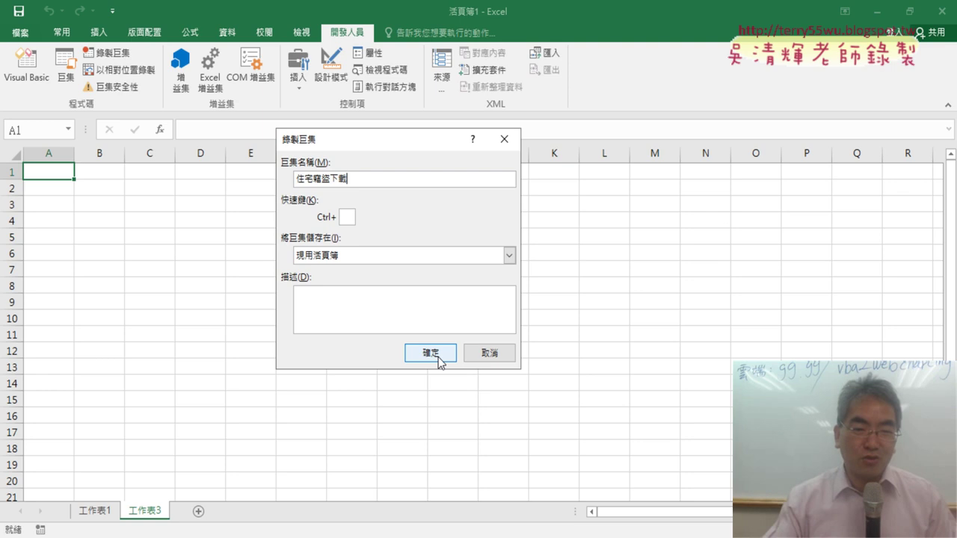
click(438, 361)
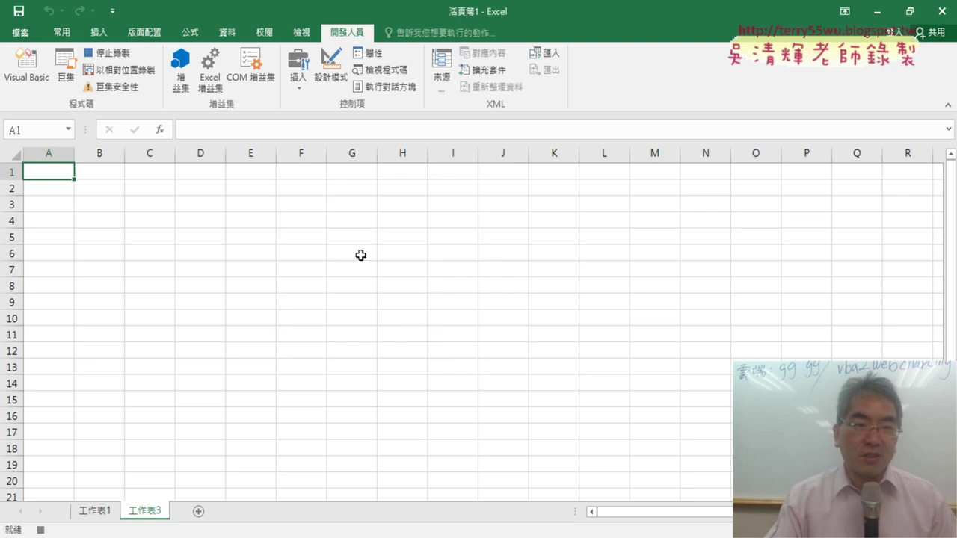
- Start a Data > From Text import, then switch to the browser window
click(228, 36)
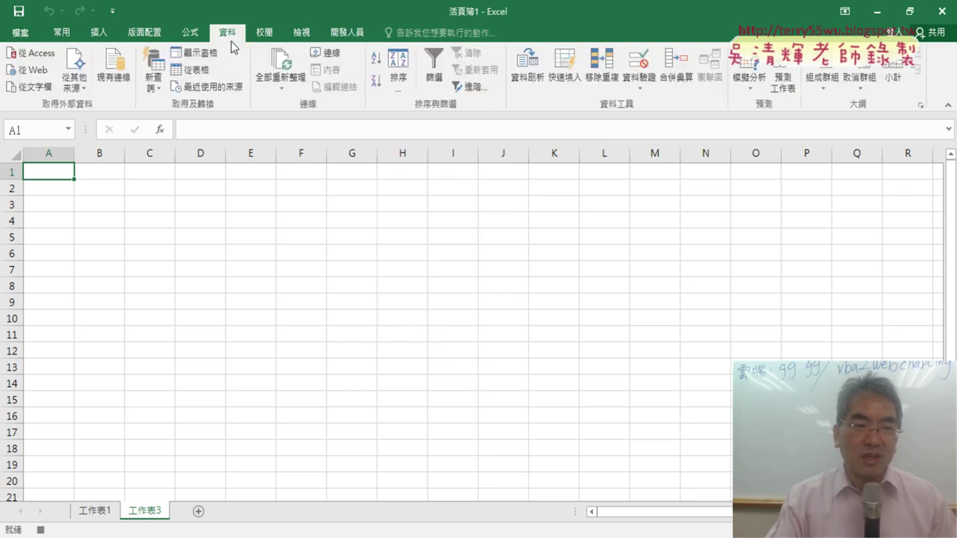
click(45, 89)
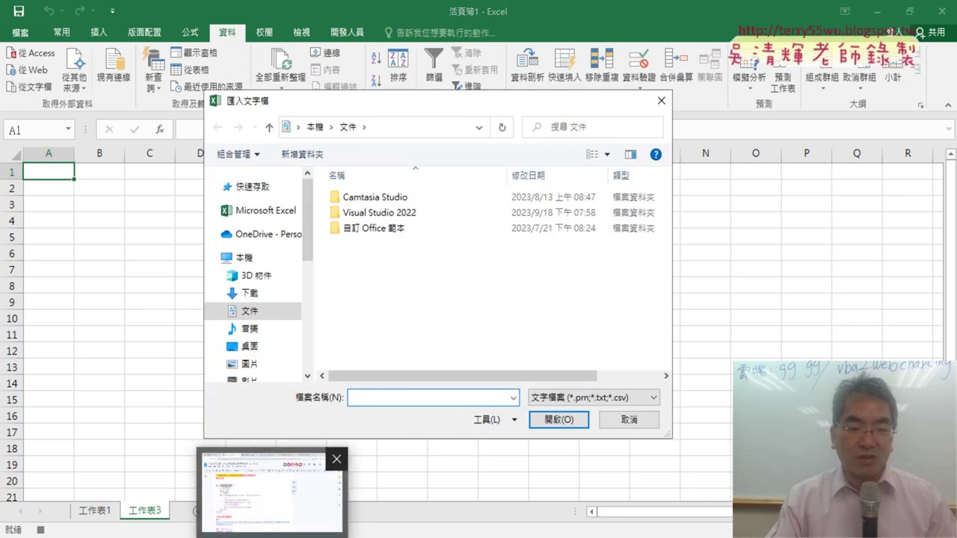
click(284, 523)
- Copy the Taipei burglary dataset's 資料下載網址 CSV link from its 檢視資料 details
click(720, 19)
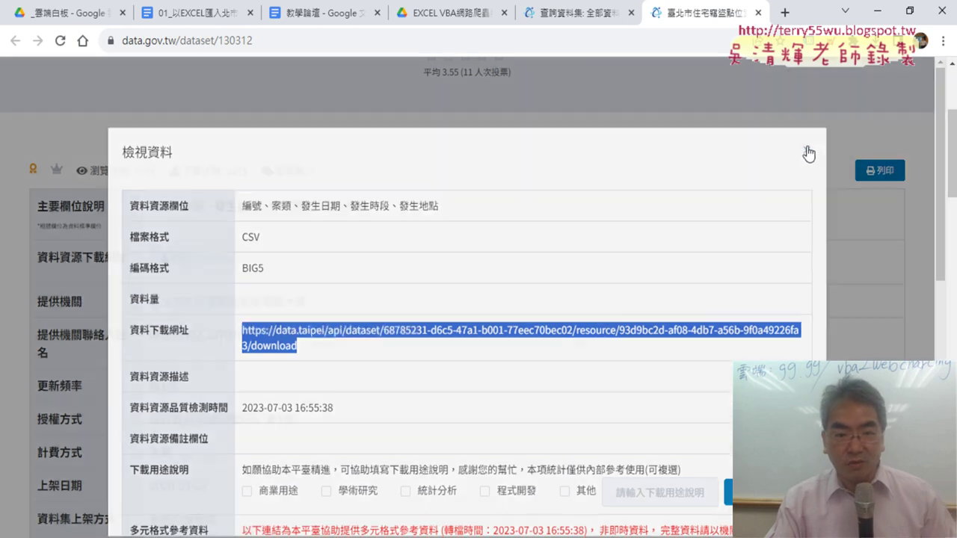
click(805, 152)
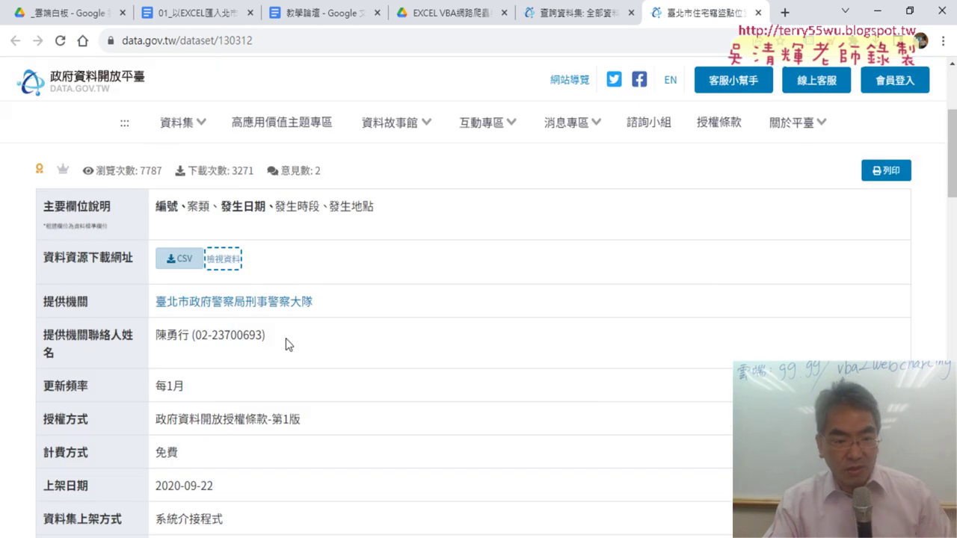
click(225, 262)
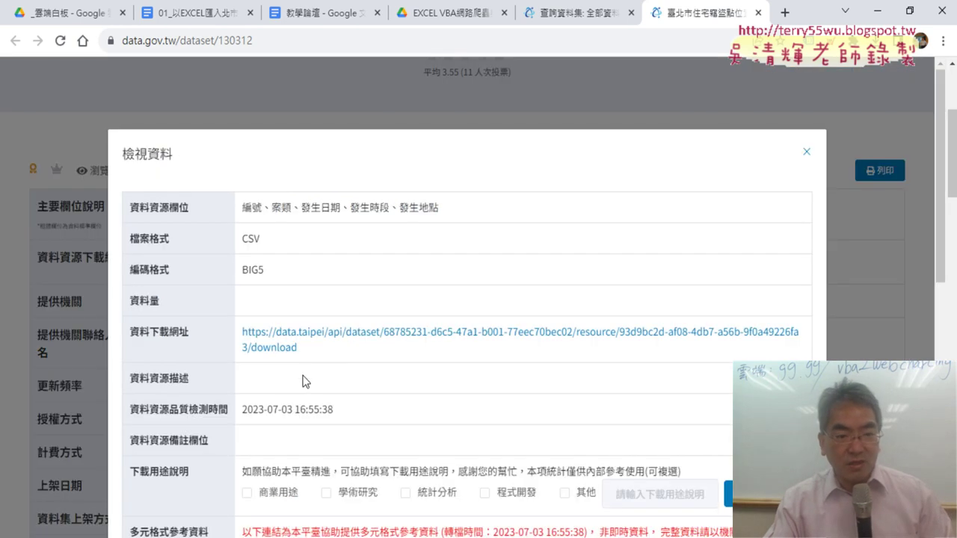
drag(298, 347, 241, 334)
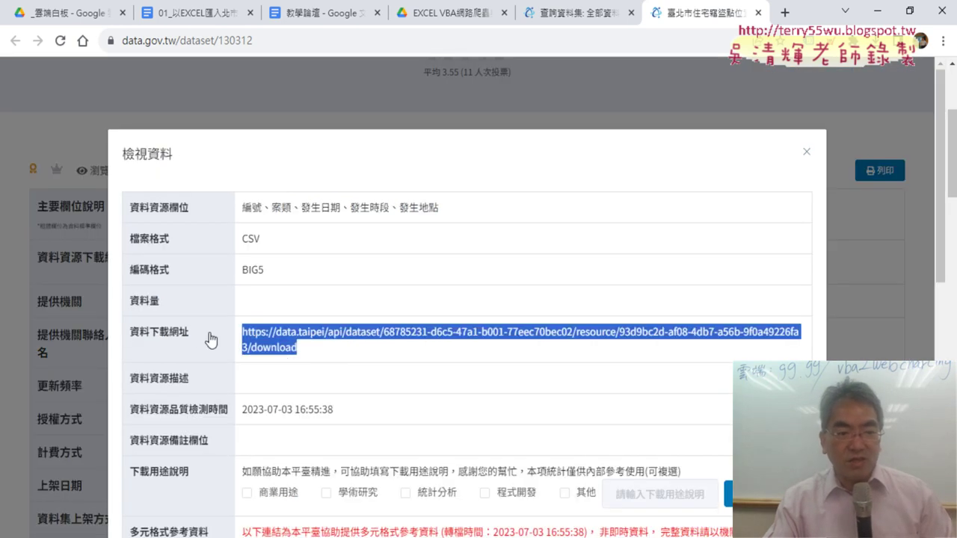
right_click(314, 340)
click(367, 447)
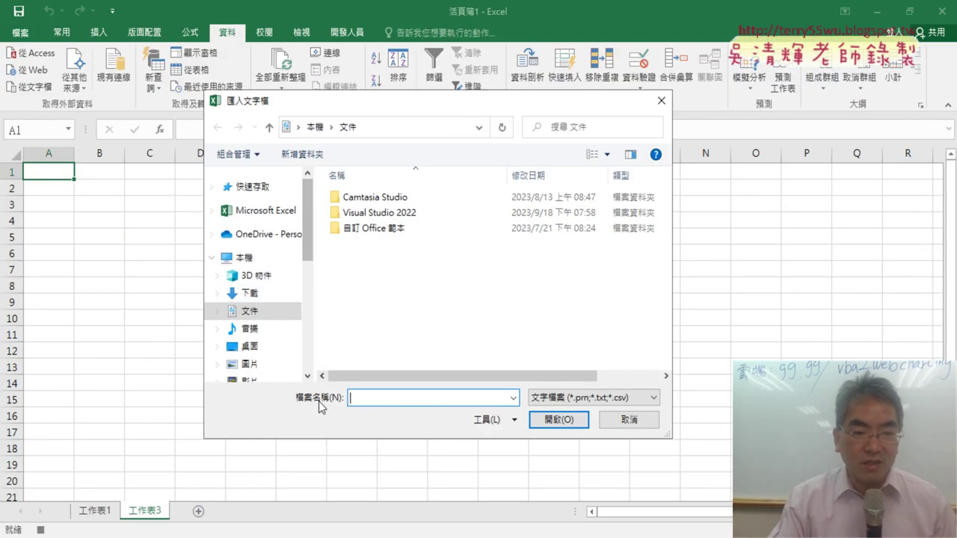
- Paste the CSV download URL as the import file name and open it
right_click(373, 397)
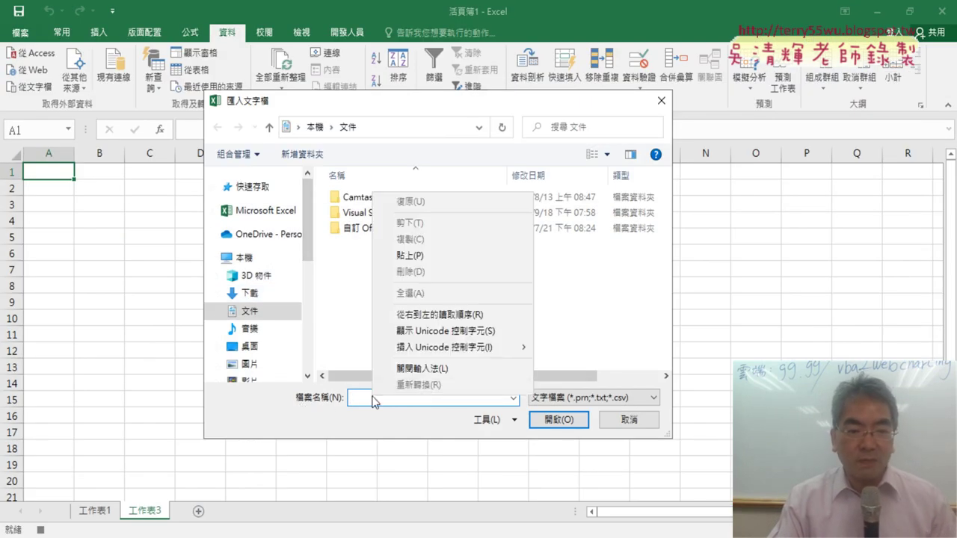
click(411, 256)
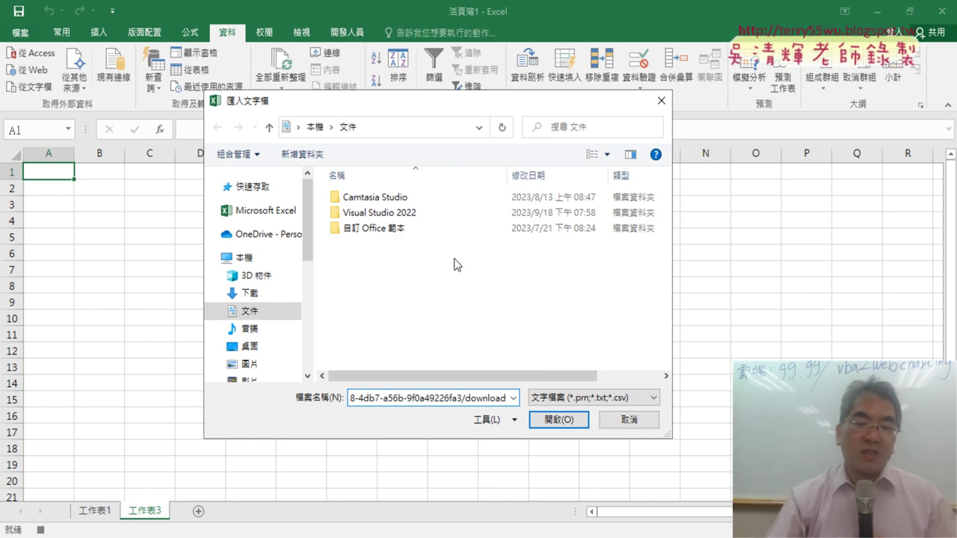
click(566, 420)
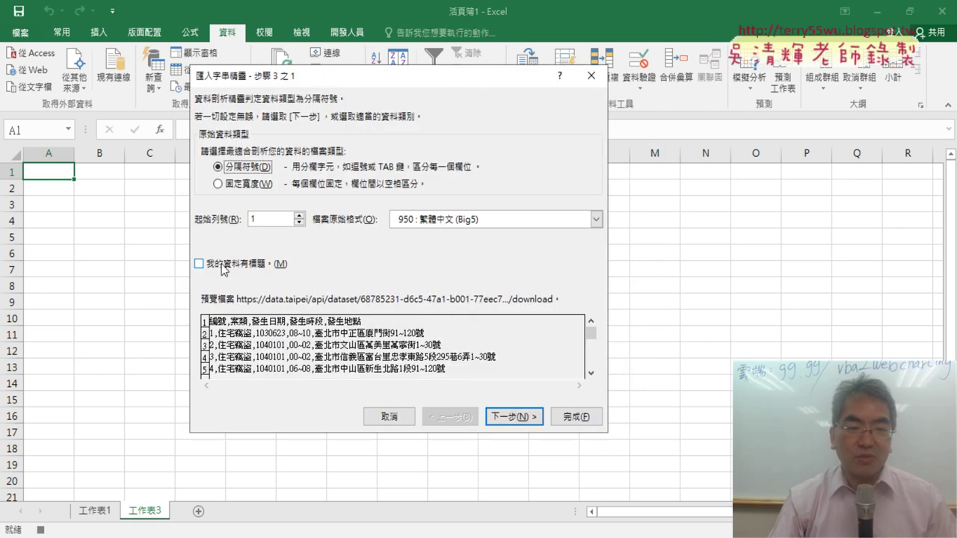
- Mark the first row as headers and split columns by comma instead of Tab
click(199, 265)
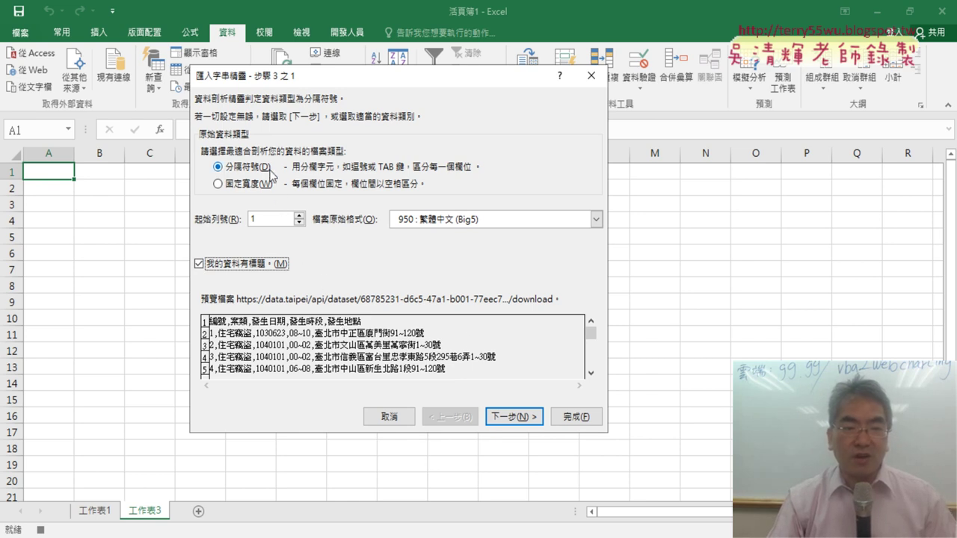
click(504, 413)
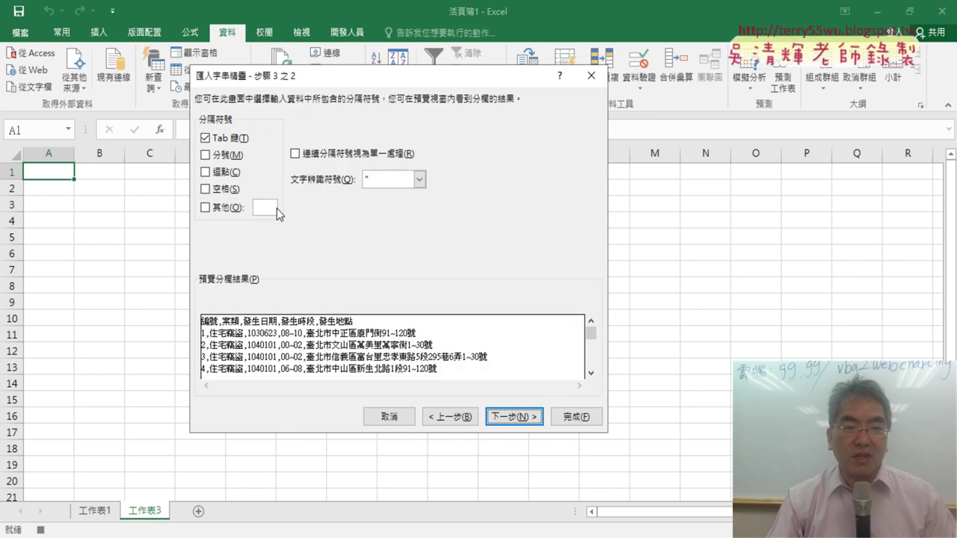
click(206, 174)
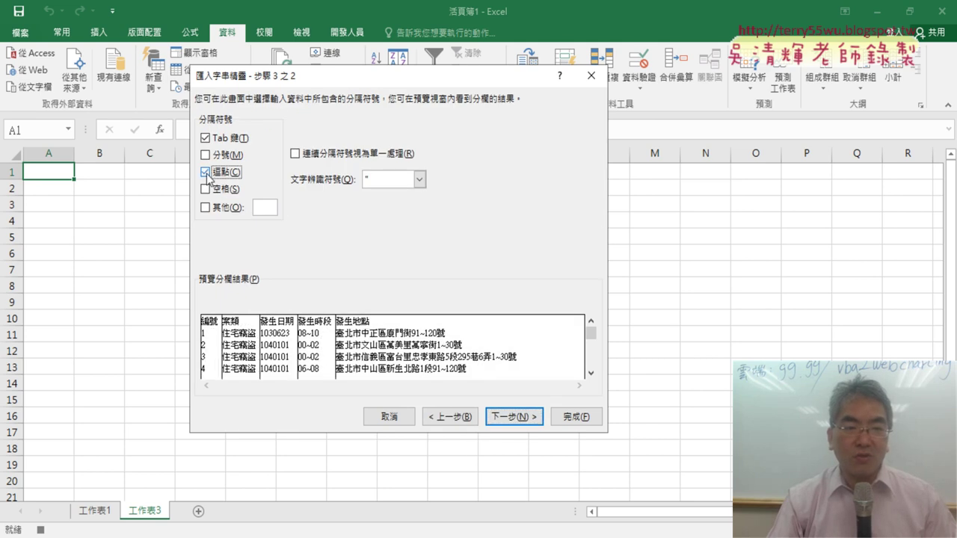
click(205, 141)
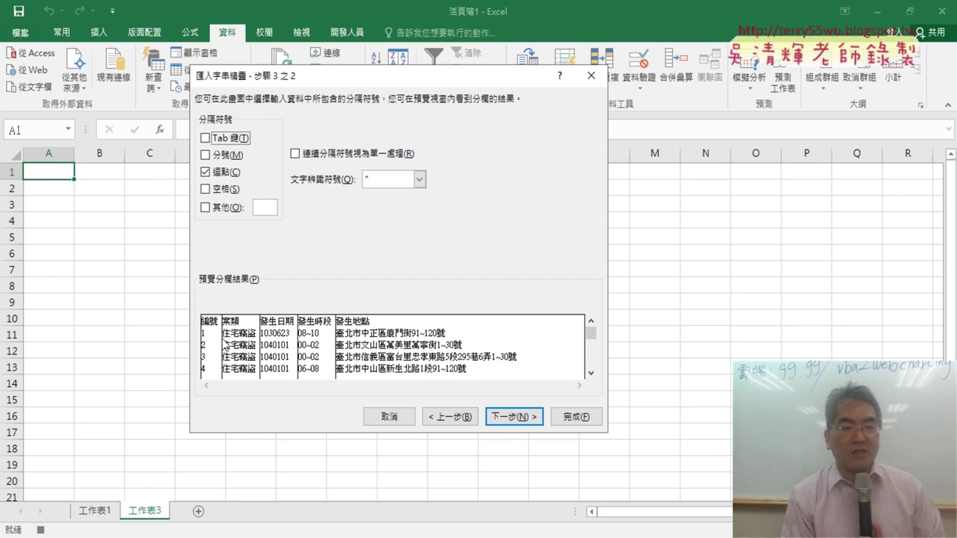
click(516, 419)
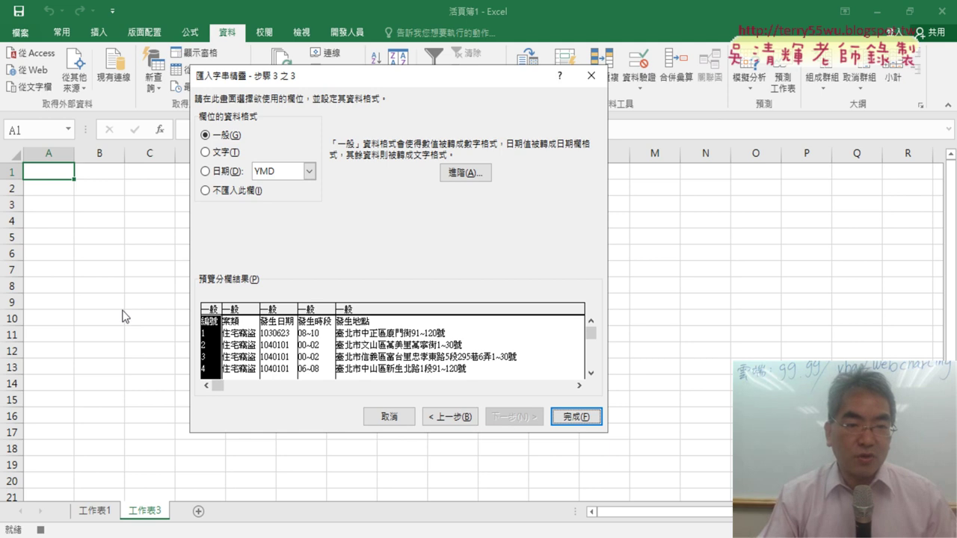
- Review column formats, keeping 發生時段 imported as General, and finish the wizard
click(252, 345)
click(279, 346)
click(320, 347)
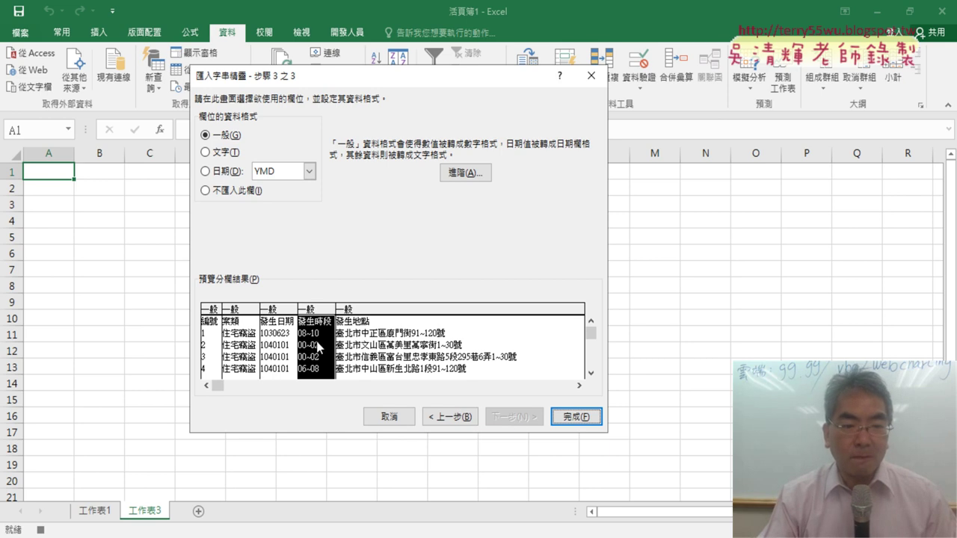
click(399, 353)
click(214, 347)
click(239, 348)
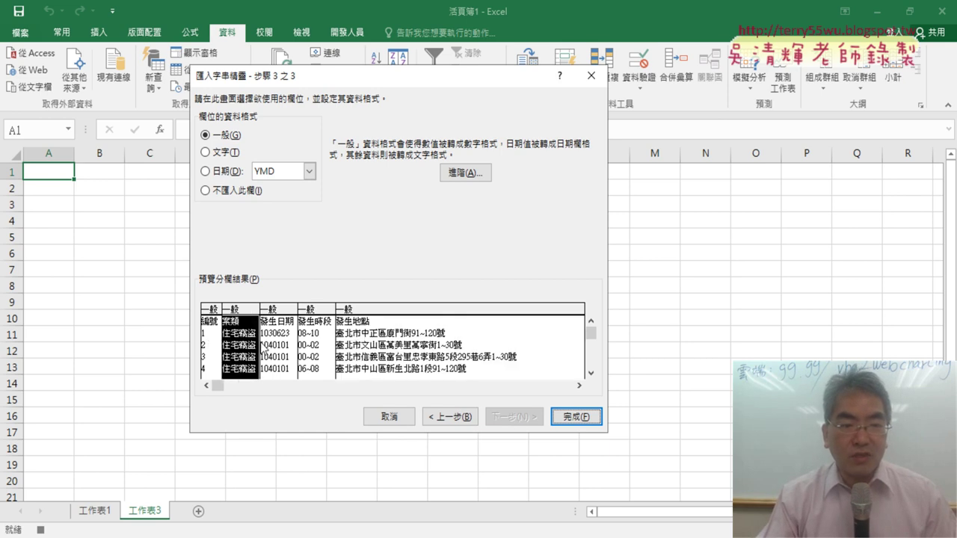
click(278, 351)
click(208, 352)
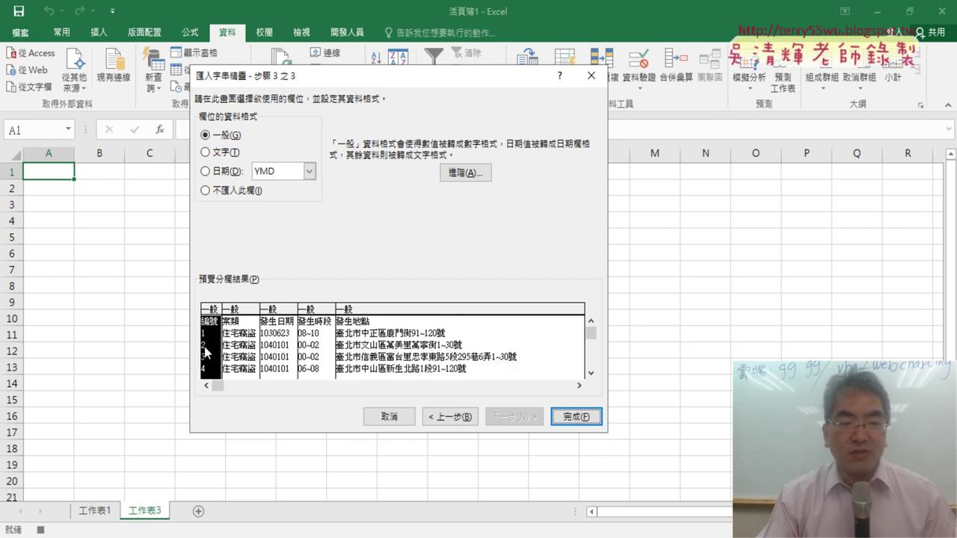
click(313, 351)
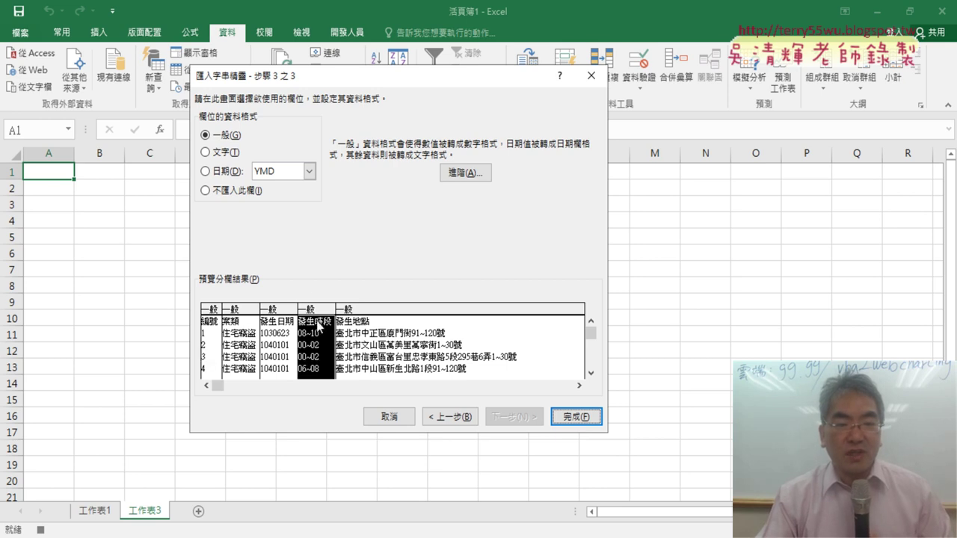
click(206, 191)
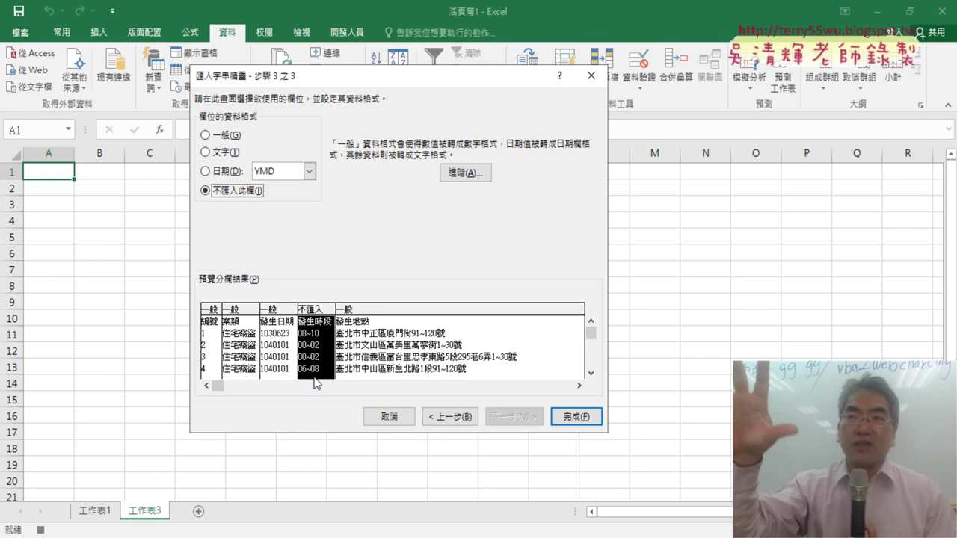
click(205, 135)
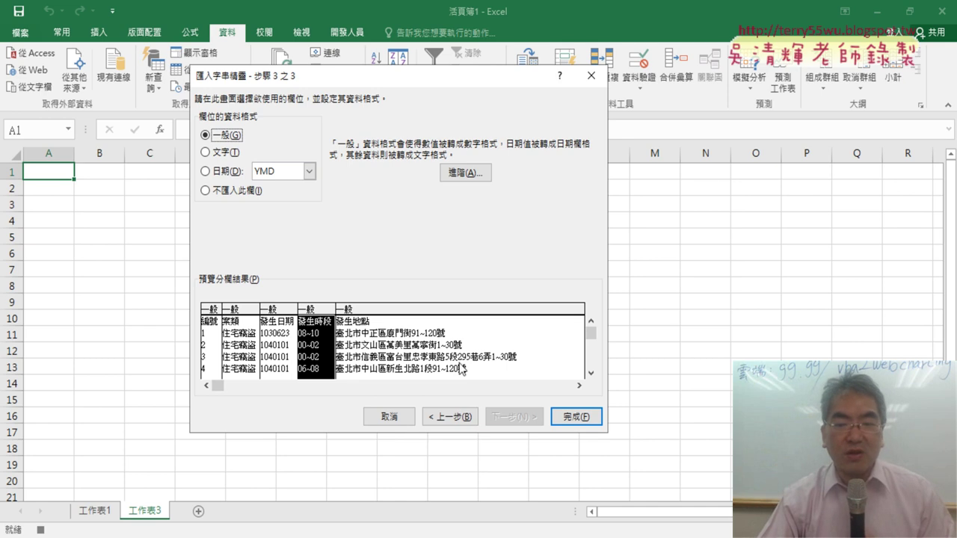
click(578, 416)
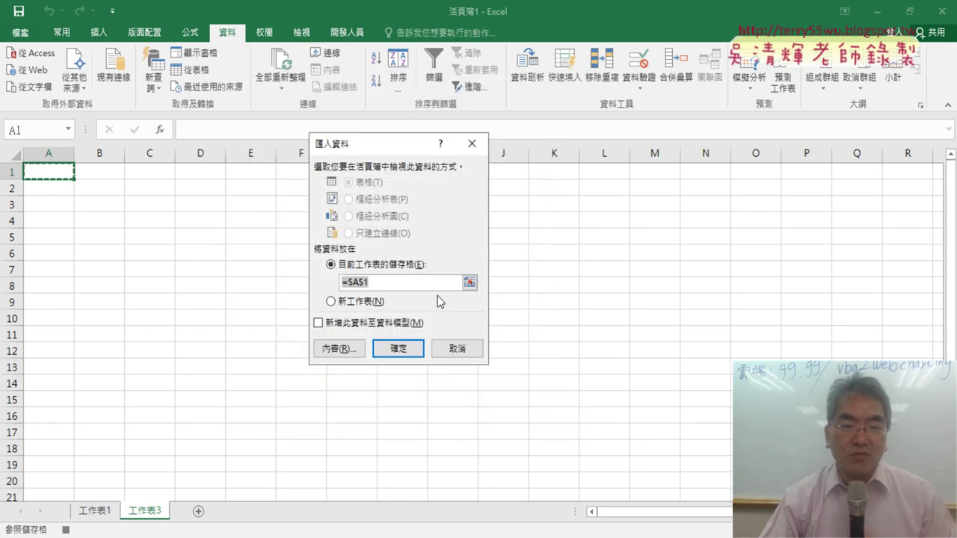
- Load the data at $A$1 on 工作表3, stop recording, and open the macro list
click(398, 349)
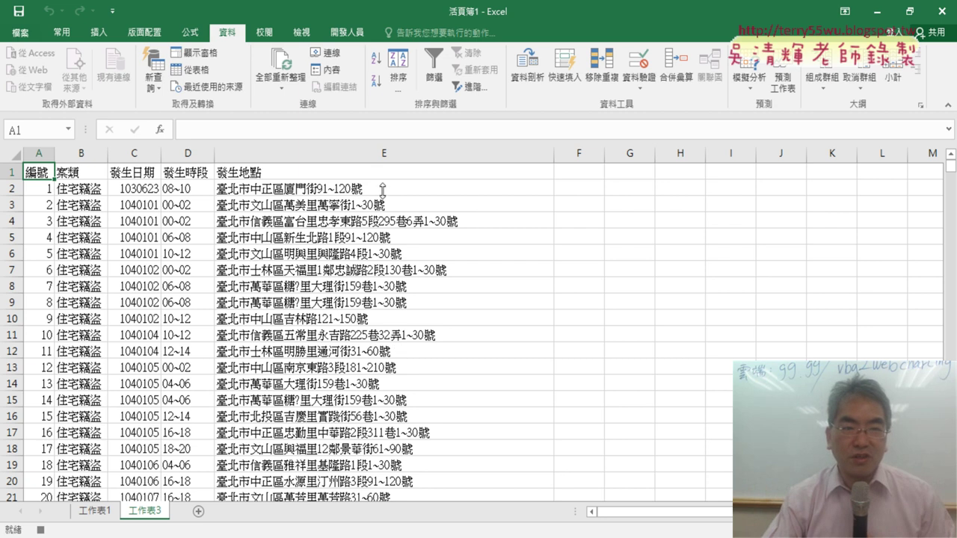
click(356, 42)
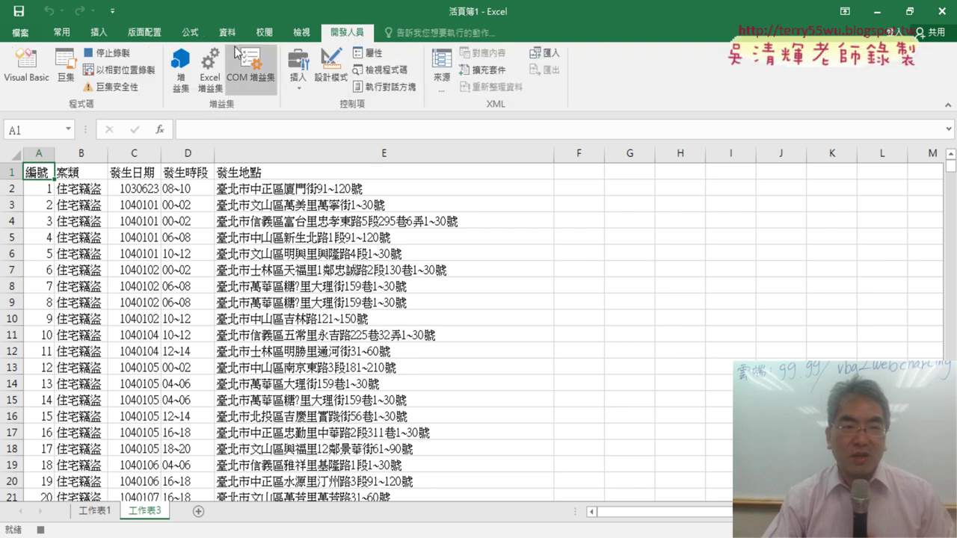
click(112, 56)
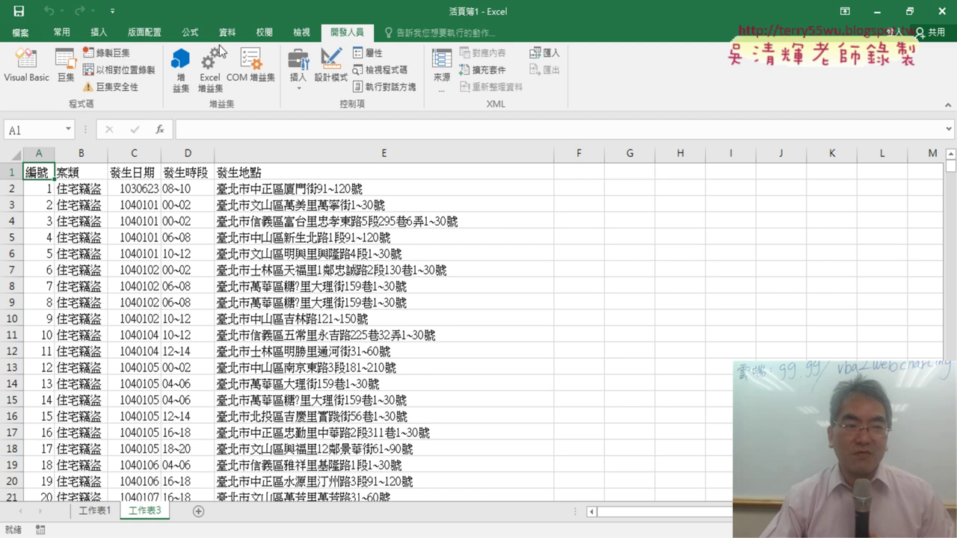
click(66, 75)
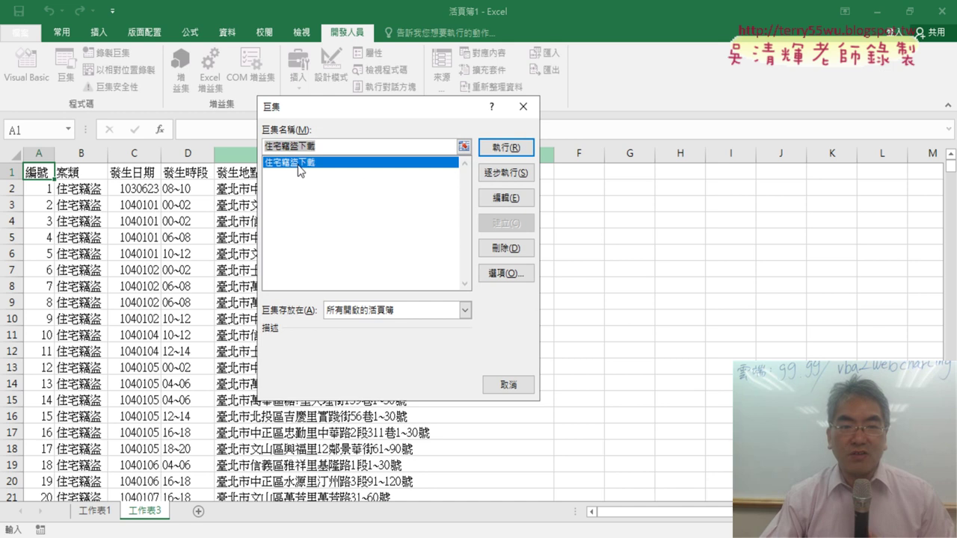
- Edit 住宅竊盜下載 in the VBA editor and resize its window to show the sheet
click(518, 200)
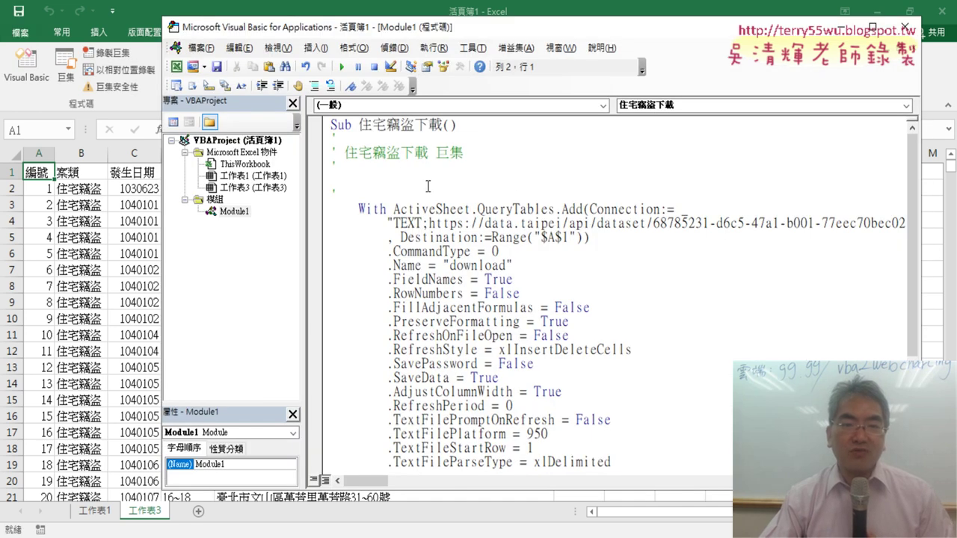
mouse_move(509, 20)
mouse_down()
mouse_move(504, 82)
mouse_move(491, 36)
mouse_up()
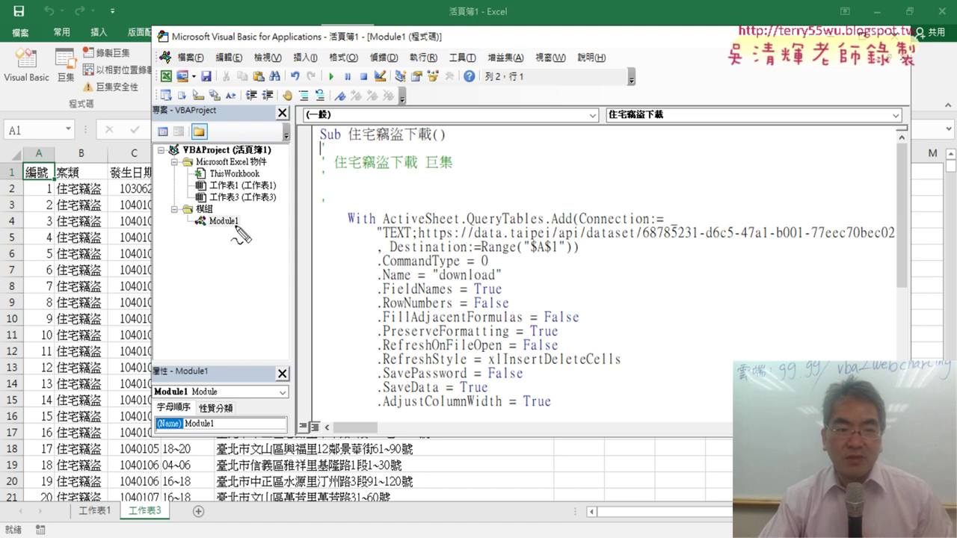
drag(237, 228, 240, 223)
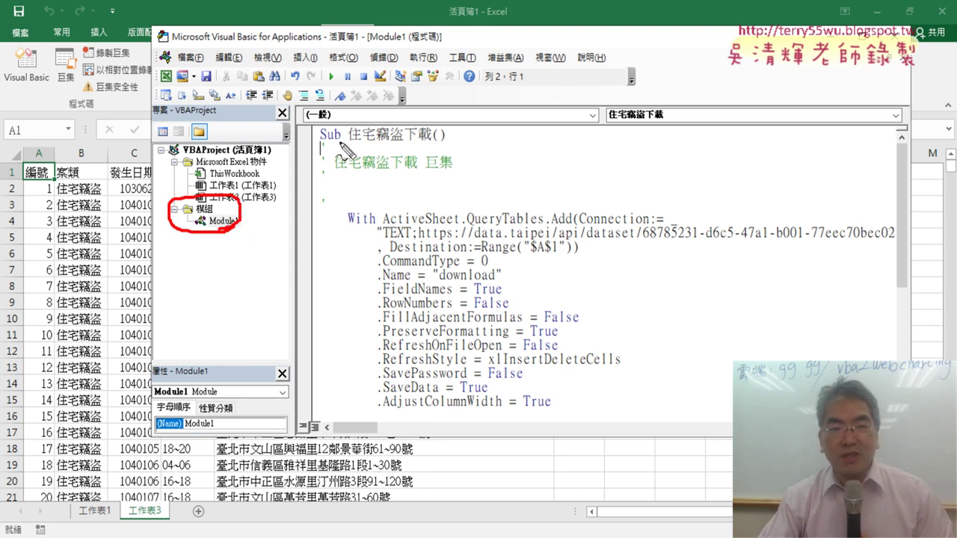
drag(318, 145, 436, 147)
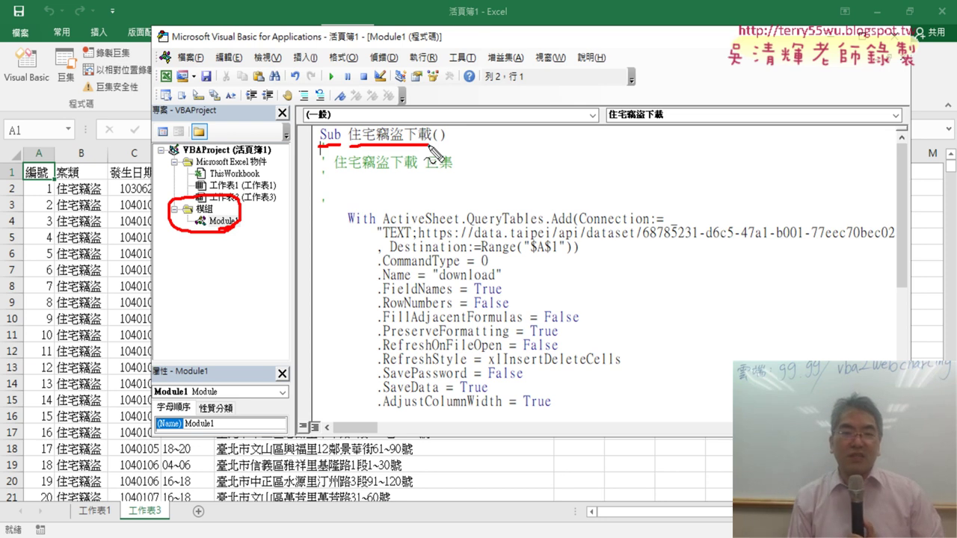
- Highlight QueryTables, the data URL and the $A$1 Destination in the With statement to explain them
key(Escape)
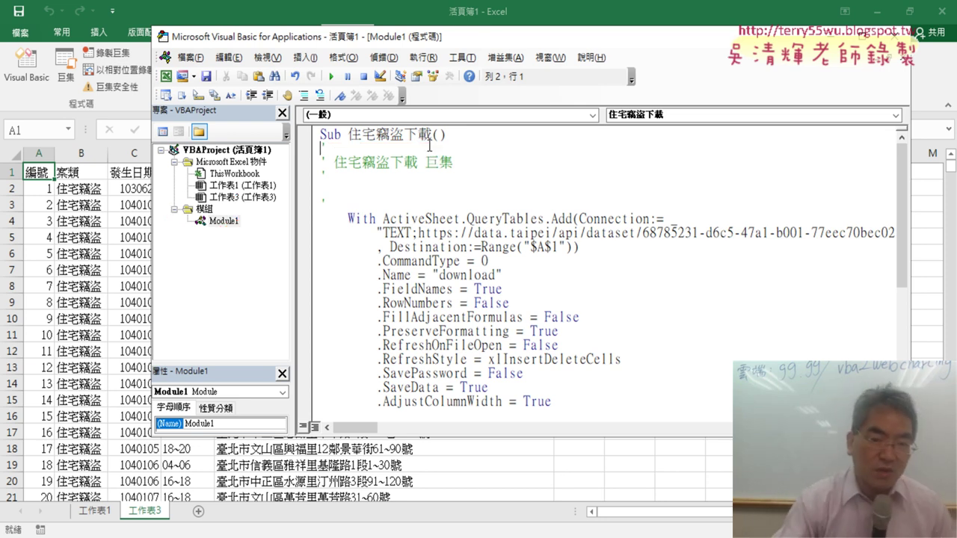
scroll(457, 200, down, 1)
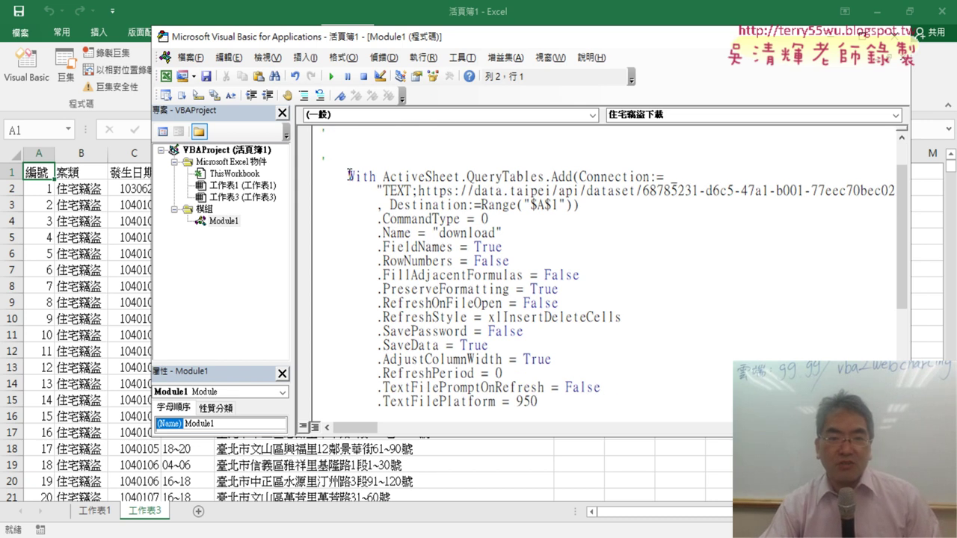
drag(348, 177, 374, 175)
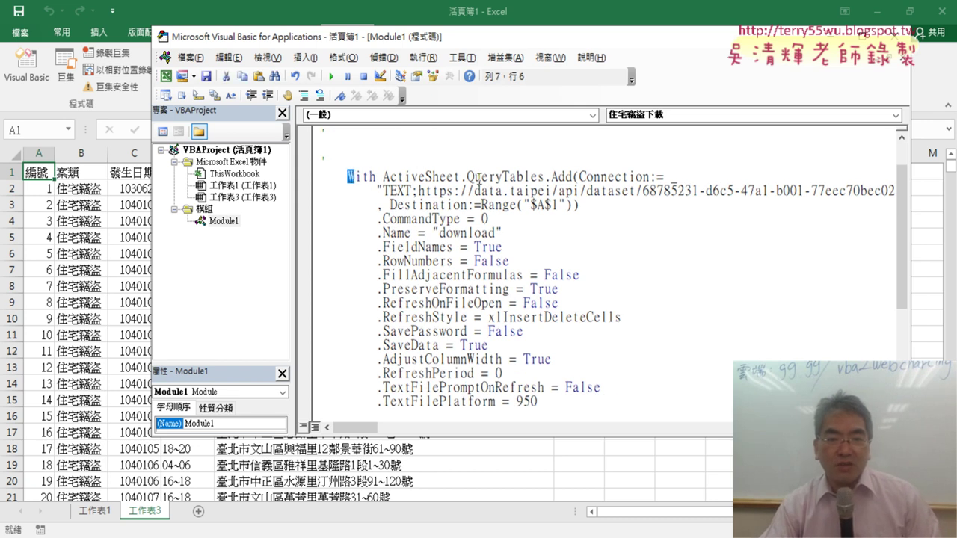
drag(466, 176, 543, 176)
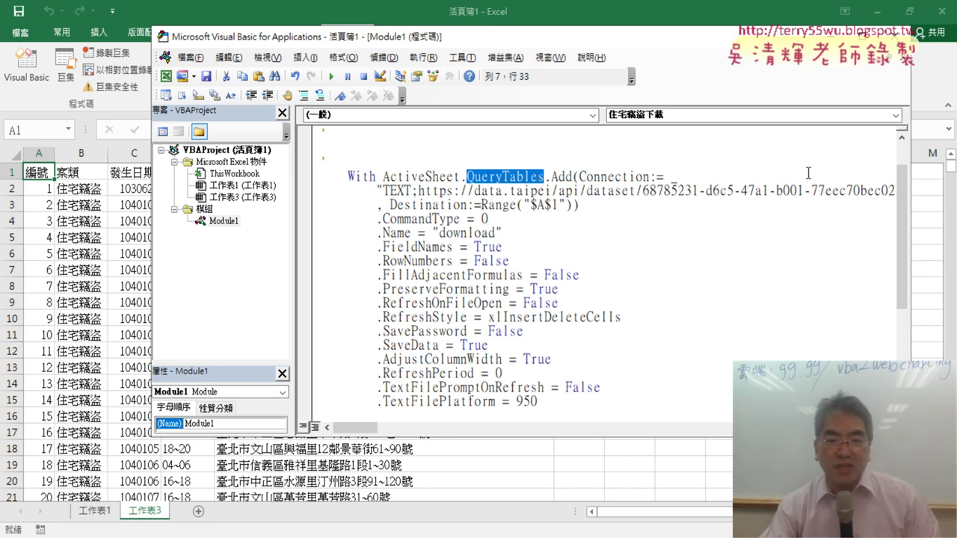
drag(423, 191, 819, 193)
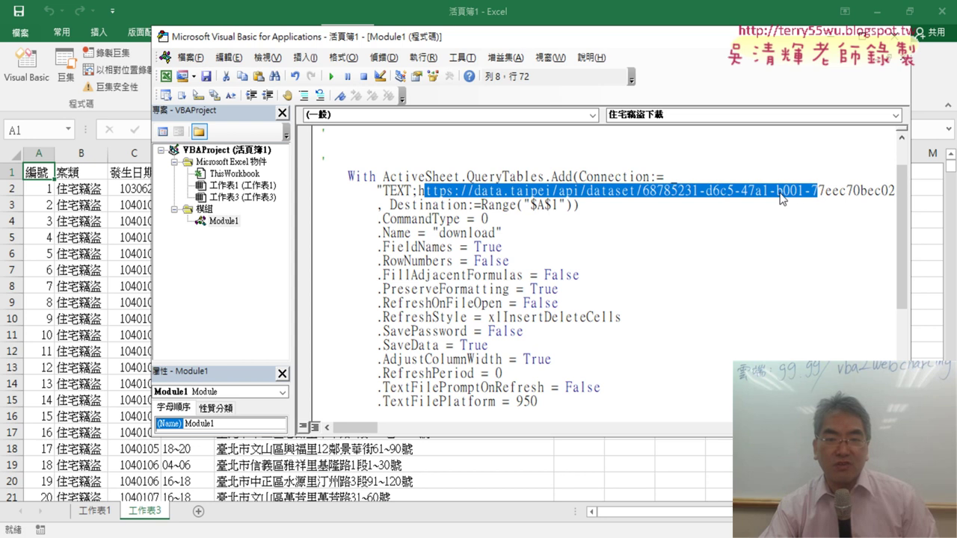
drag(395, 205, 476, 206)
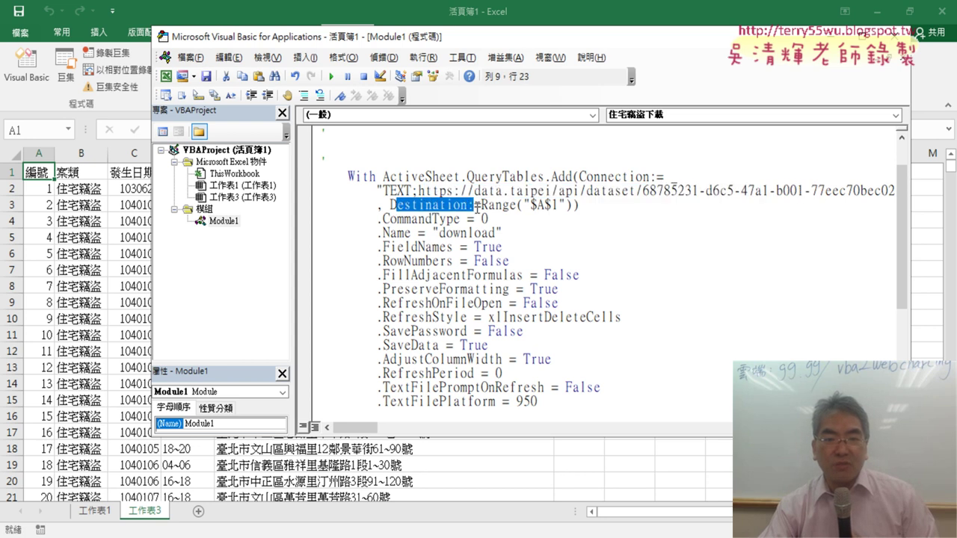
click(538, 204)
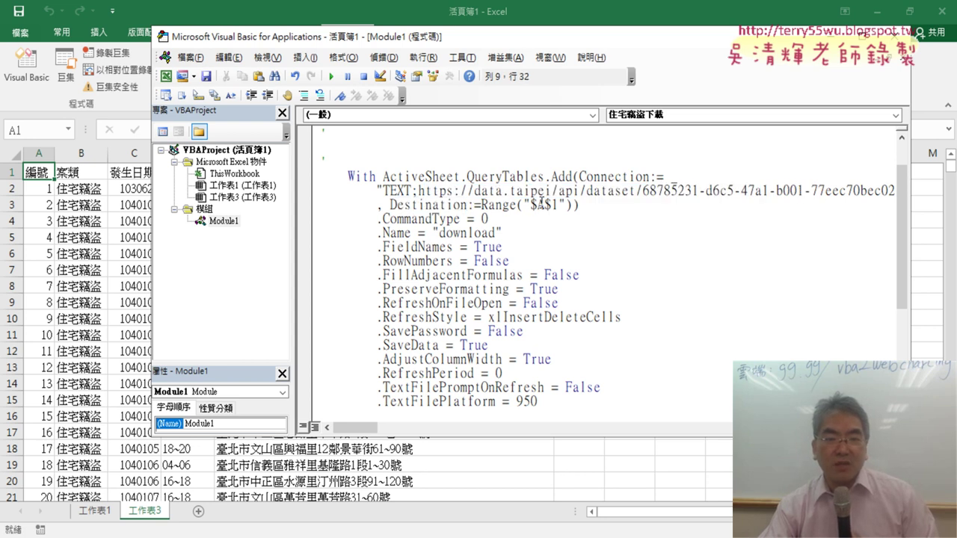
- Insert an empty line just above the With ActiveSheet.QueryTables.Add statement
scroll(535, 213, up, 1)
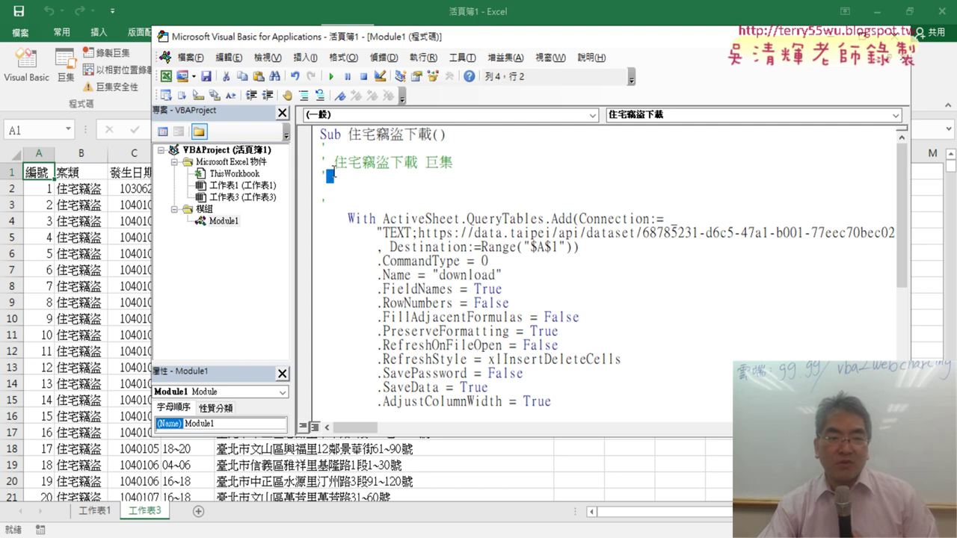
click(340, 201)
key(Return)
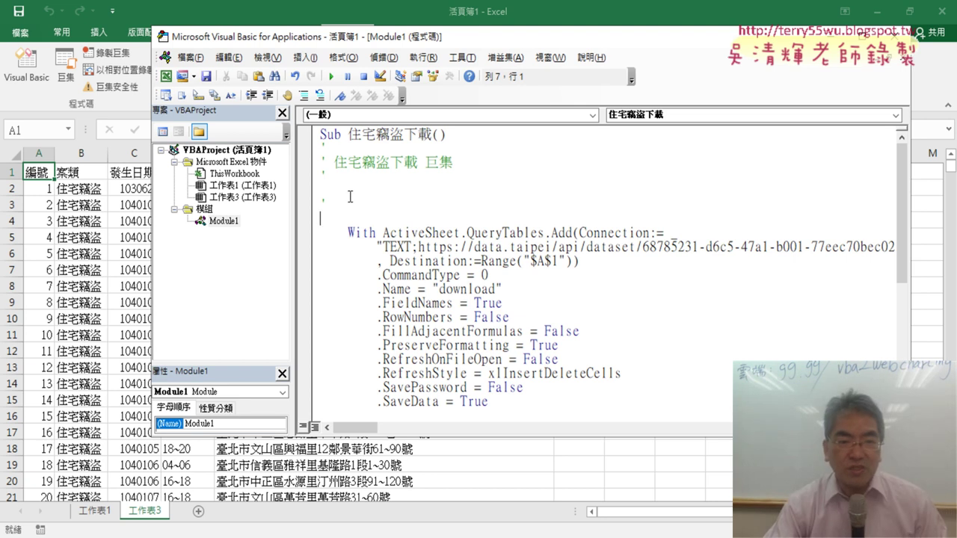
- Delete the recorded comment lines and the extra blank line below Sub
drag(321, 214, 313, 152)
key(Delete)
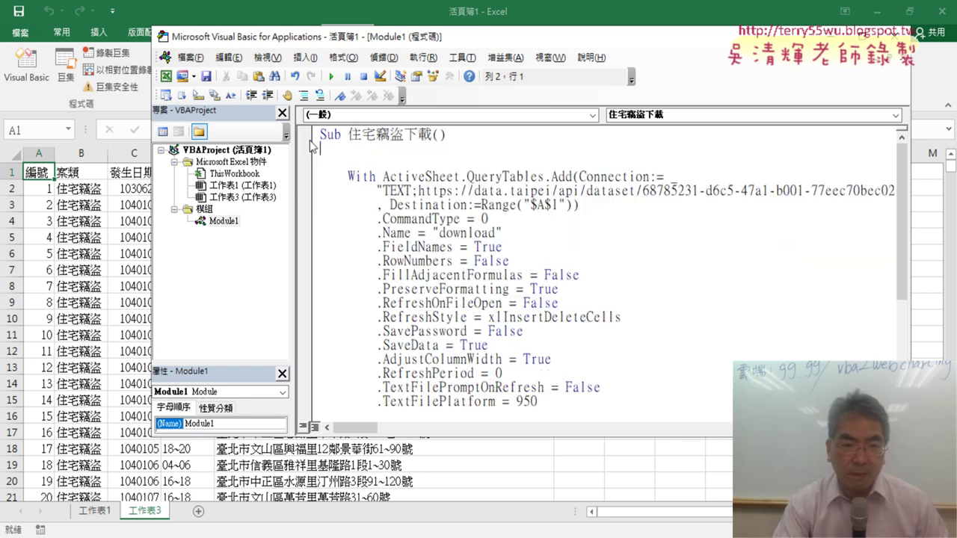
key(Tab)
key(Delete)
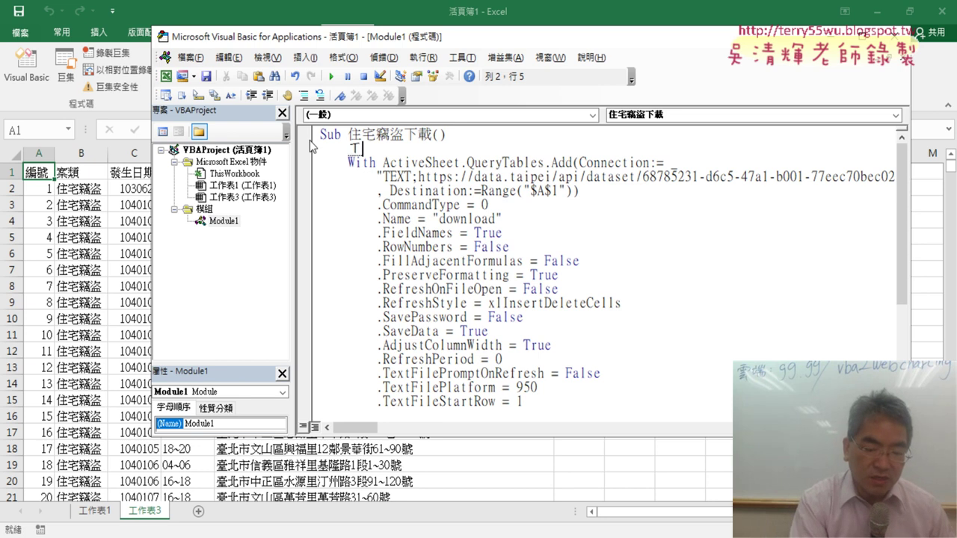
- Add Cells.Clear as the macro's first statement, before the QueryTables import
text(ce)
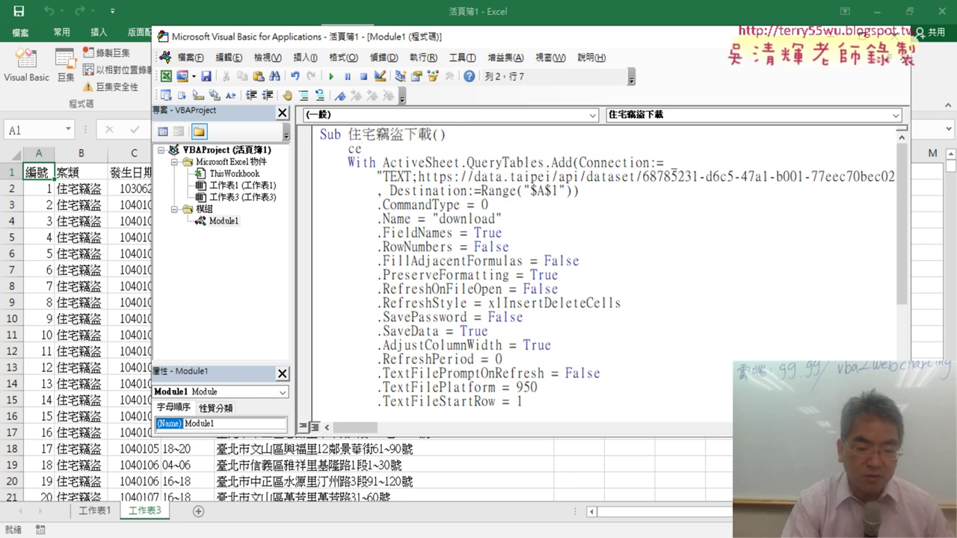
text(lls)
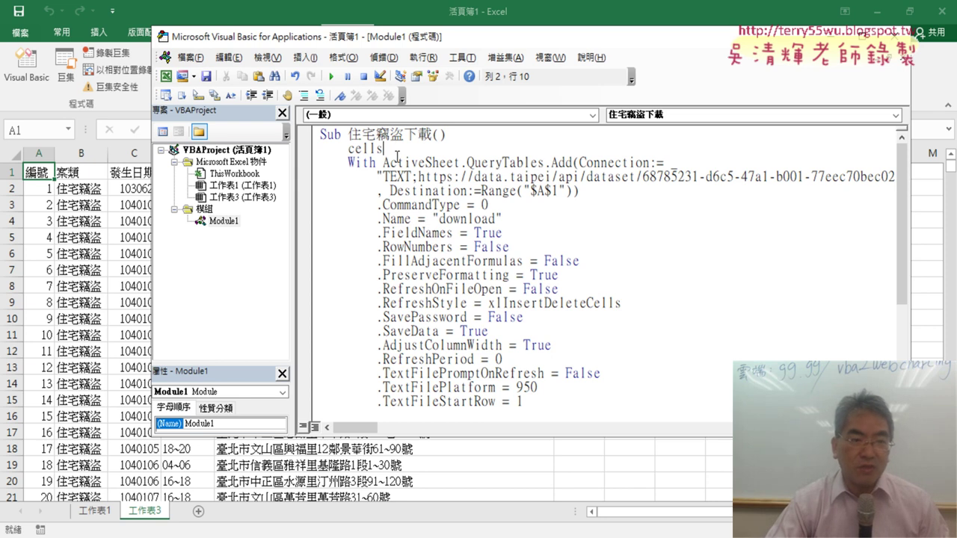
drag(397, 156, 348, 157)
click(383, 149)
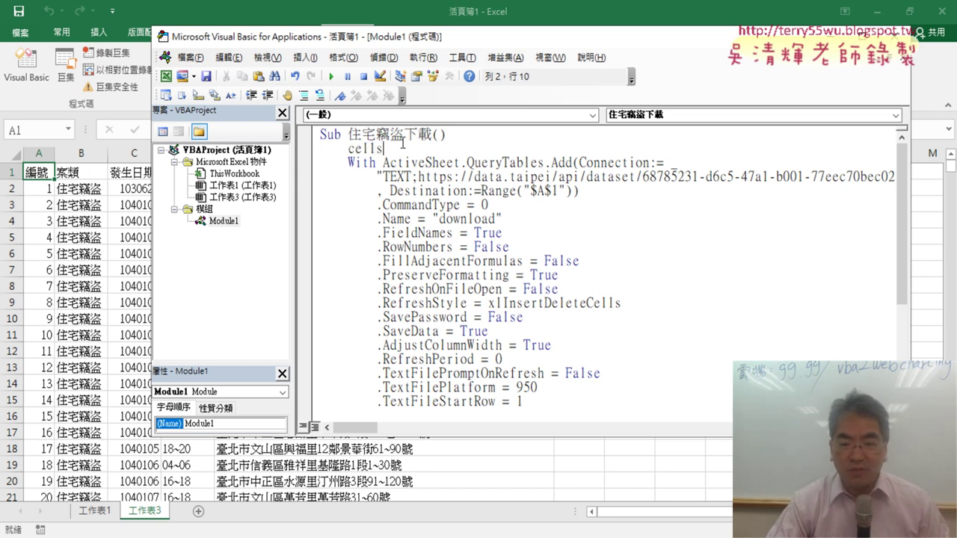
text(.)
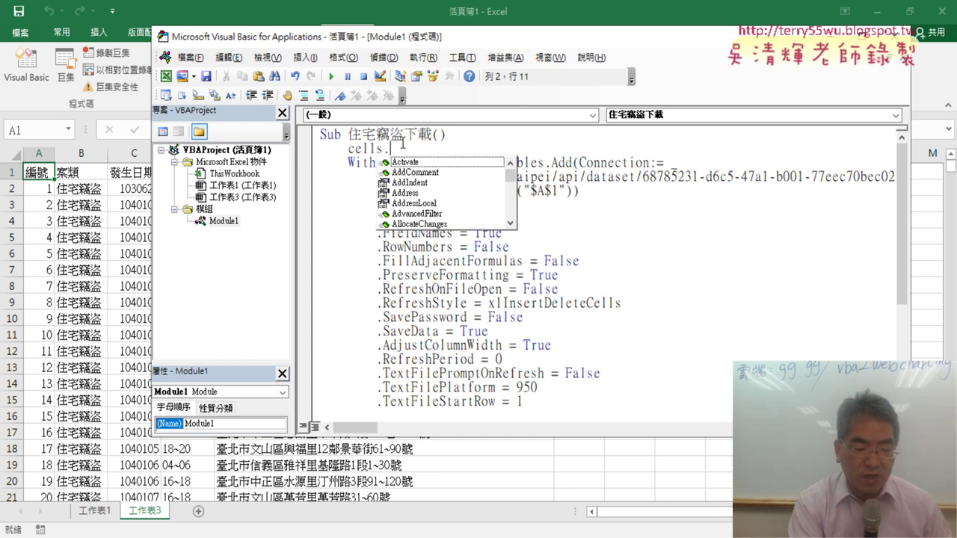
text(cl)
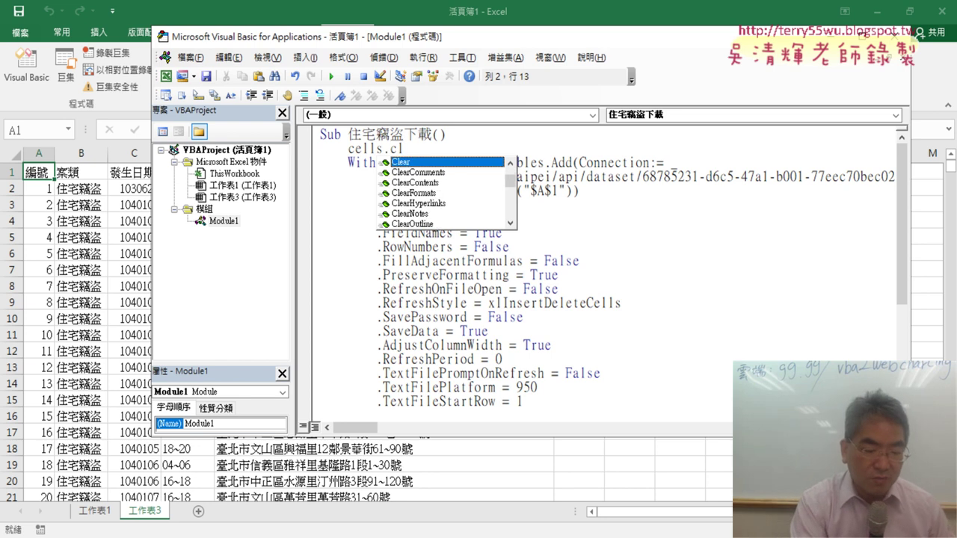
text(ear)
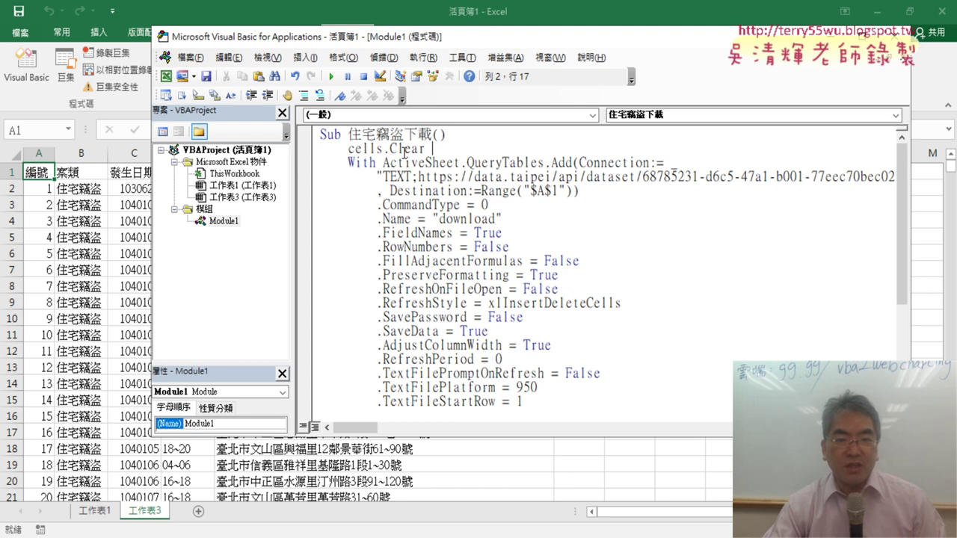
click(473, 231)
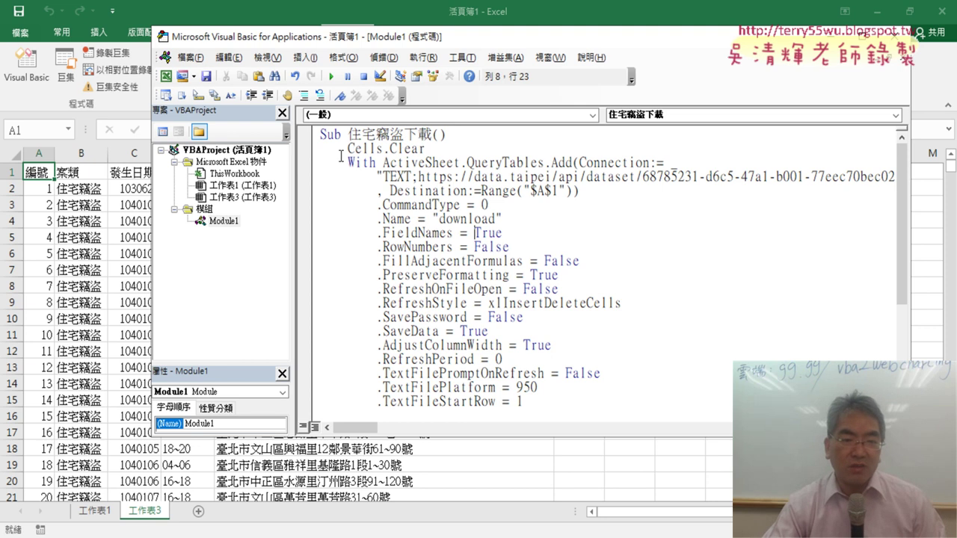
click(430, 149)
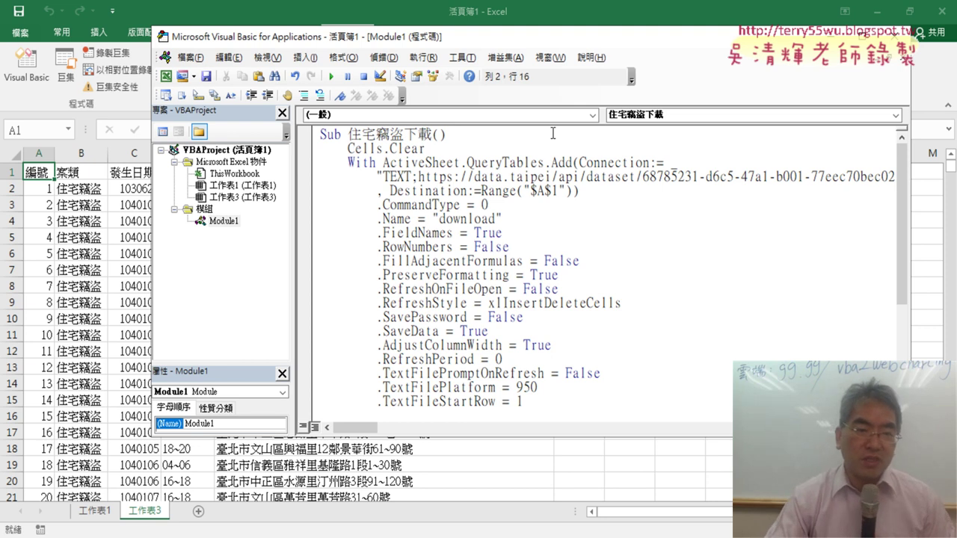
click(383, 57)
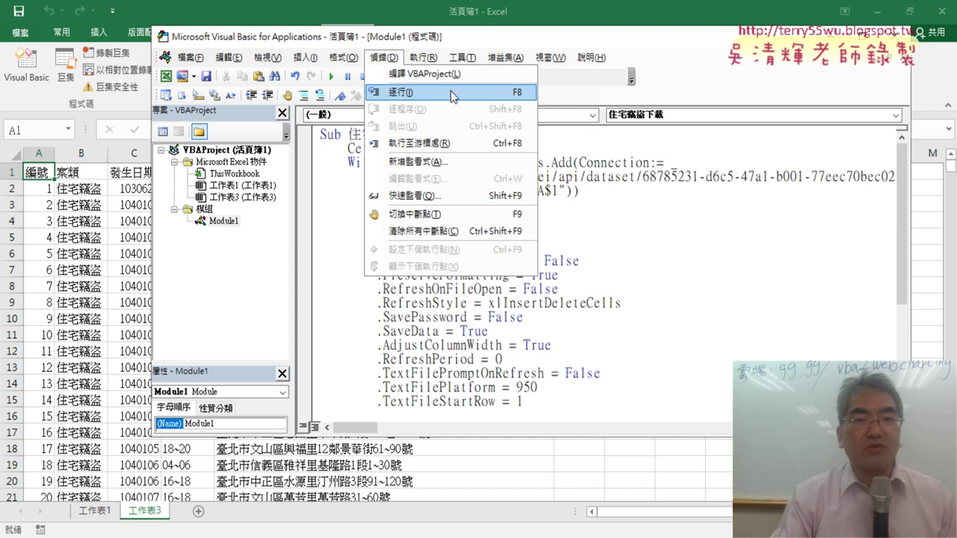
- Move the code editor aside, then F8-step through Cells.Clear and the With statement to .CommandType = 0
mouse_move(505, 58)
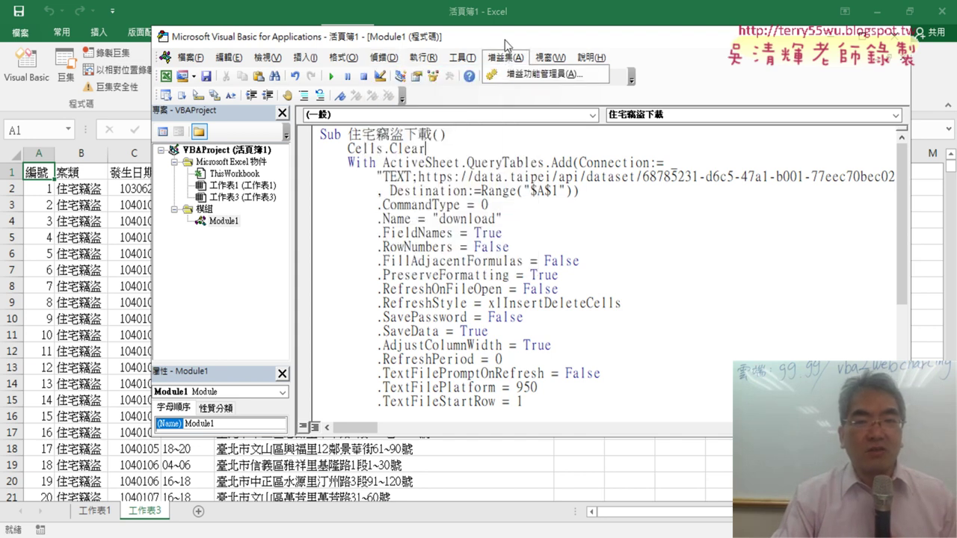
drag(505, 39, 644, 49)
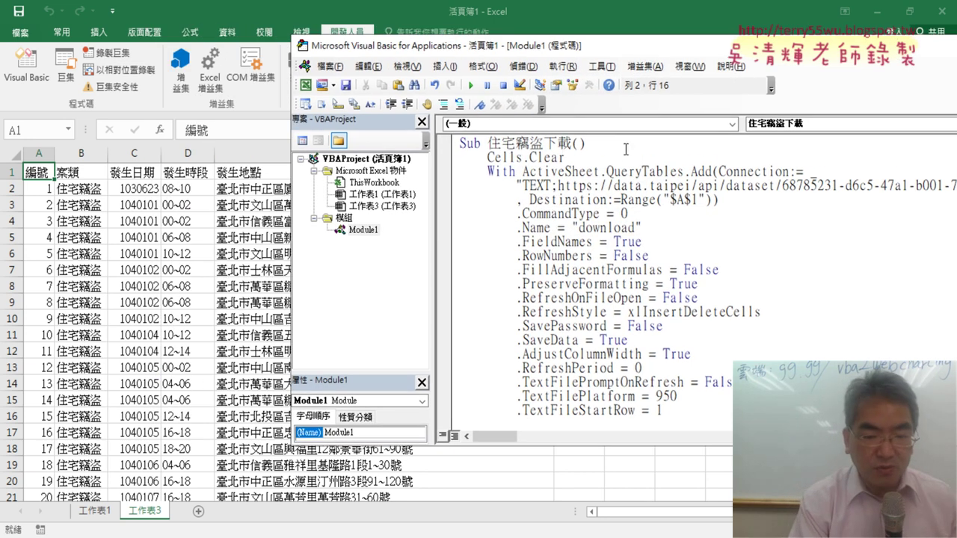
key(F8)
key(F8)
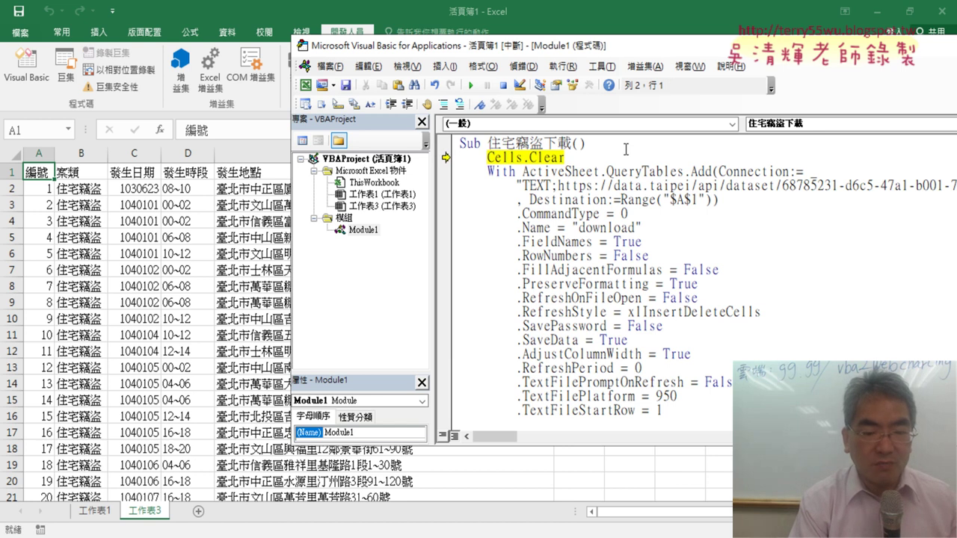
key(F8)
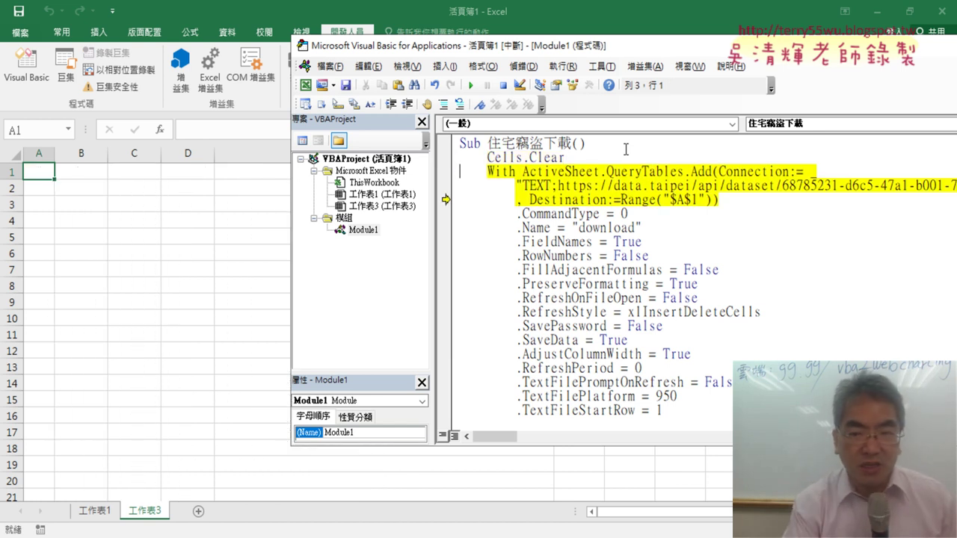
key(F8)
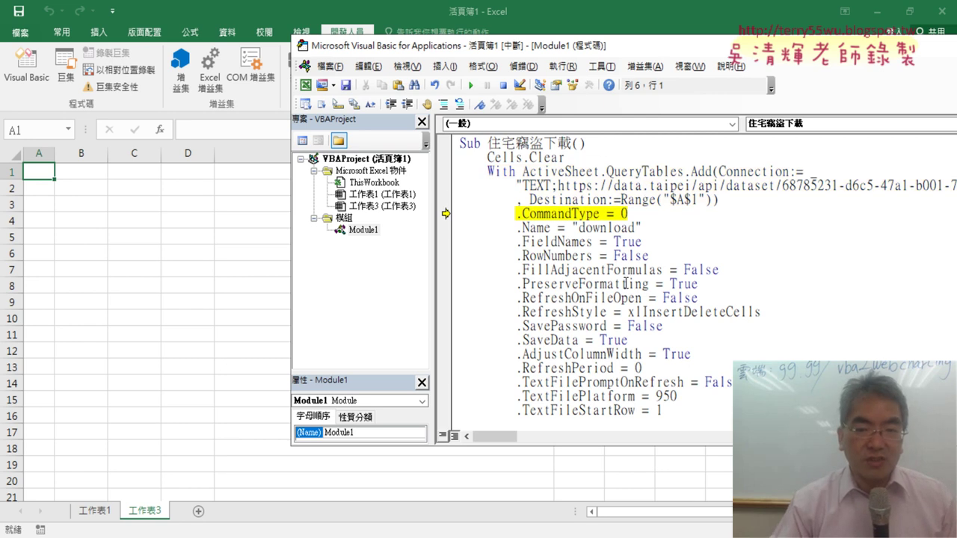
scroll(624, 284, down, 4)
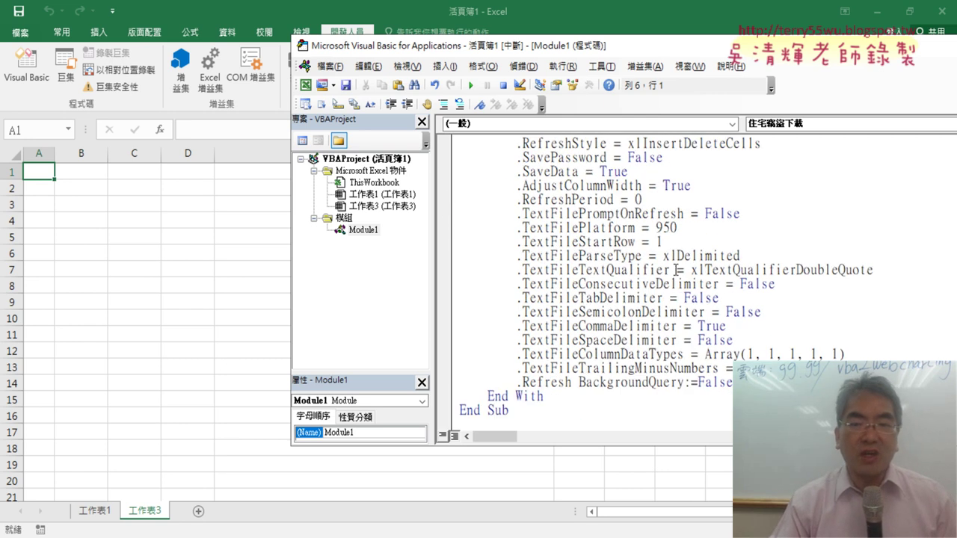
scroll(675, 270, up, 3)
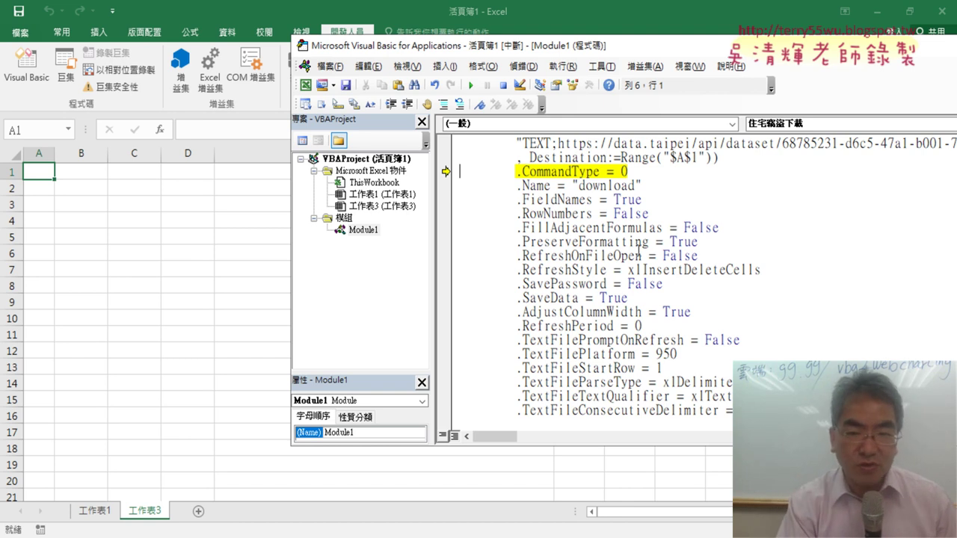
- Delete the erroring .CommandType = 0 line and step on to .TextFilePromptOnRefresh = False
key(F5)
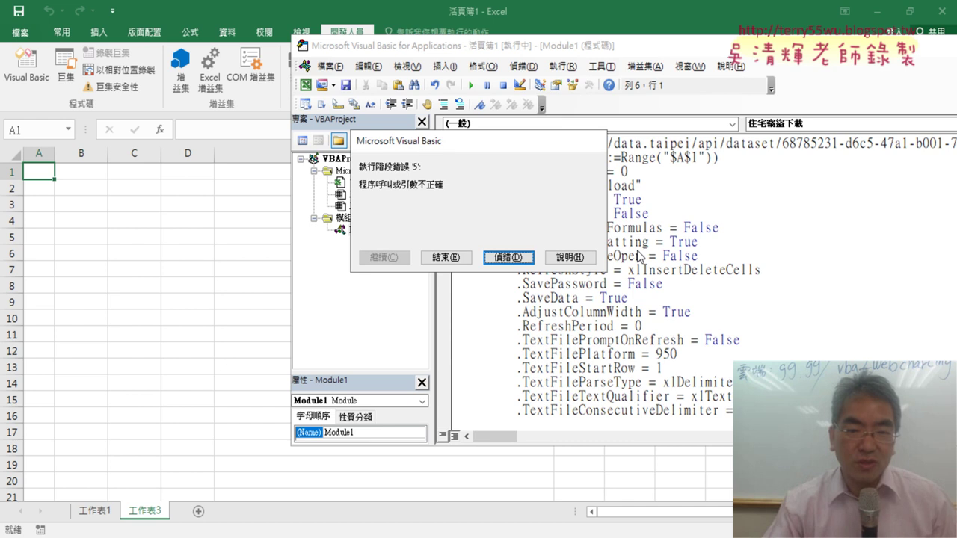
click(522, 260)
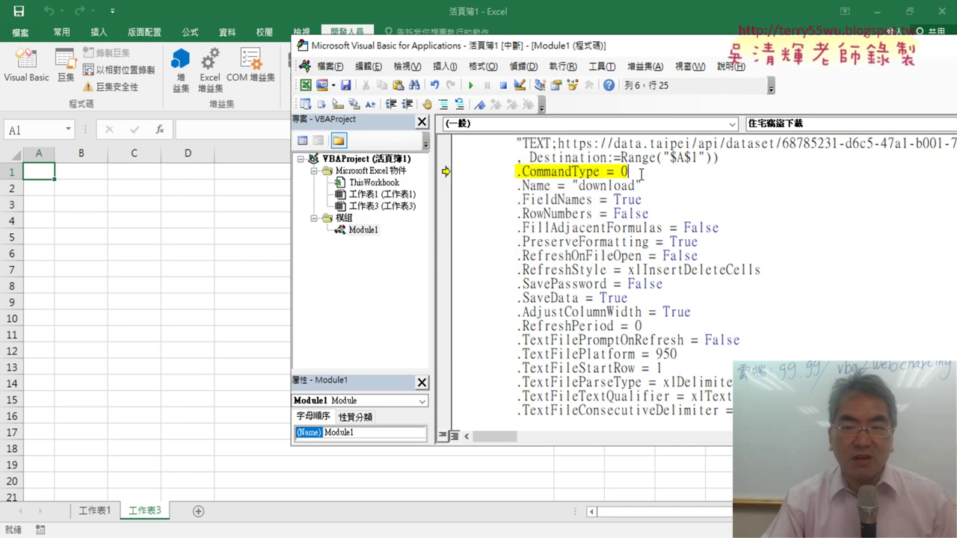
drag(640, 174, 444, 166)
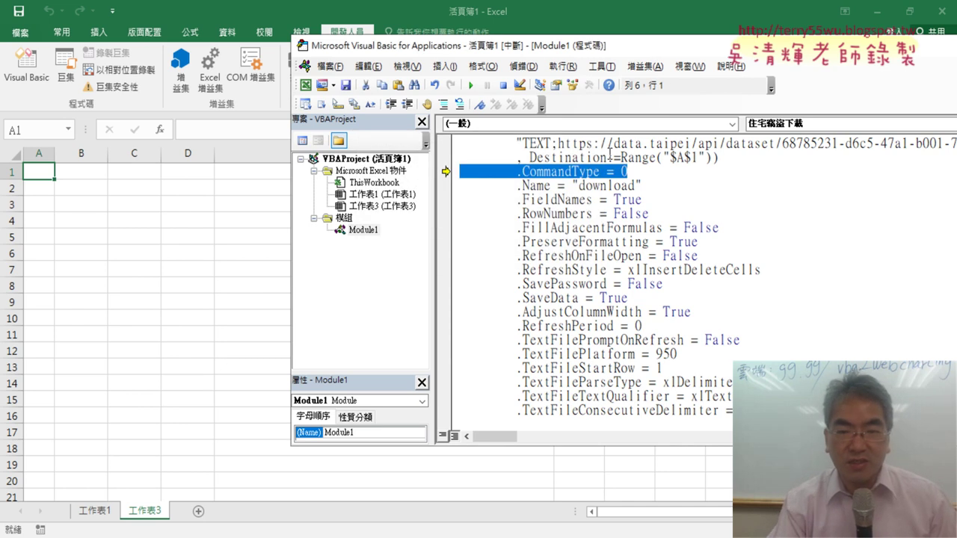
key(Delete)
key(Delete)
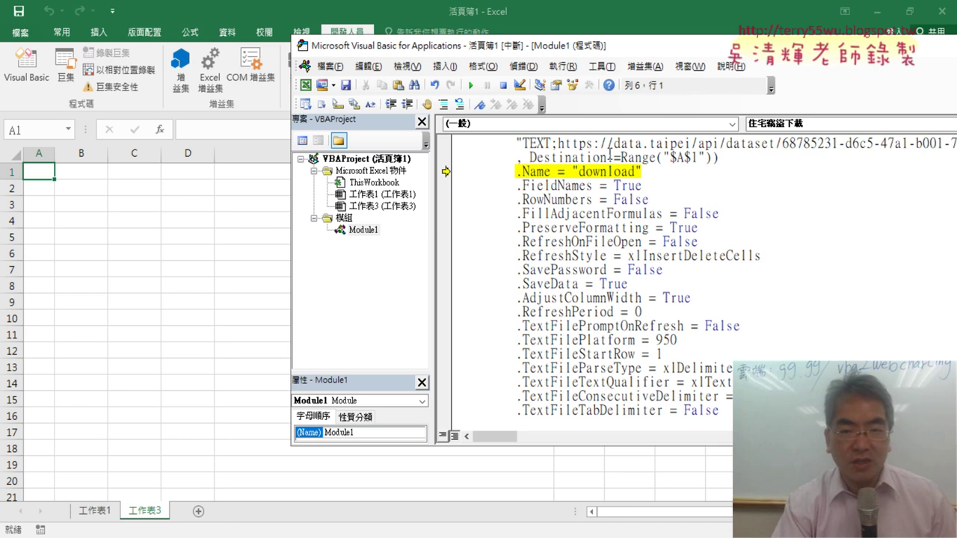
key(F8)
key(F8)
- Step through the QueryTable properties and .Refresh to End Sub, loading the burglary records into A1
key(F8)
key(F8)
key(F8)
key(F8)
key(F8)
key(F8)
key(F8)
key(F8)
key(F8)
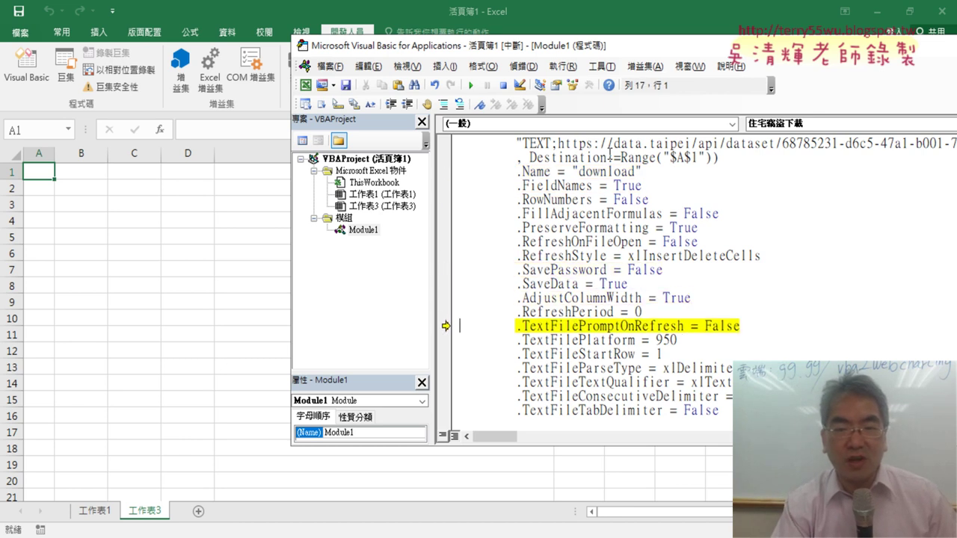
key(F8)
key(F8)
key(F8)
key(F8)
key(F8)
key(F8)
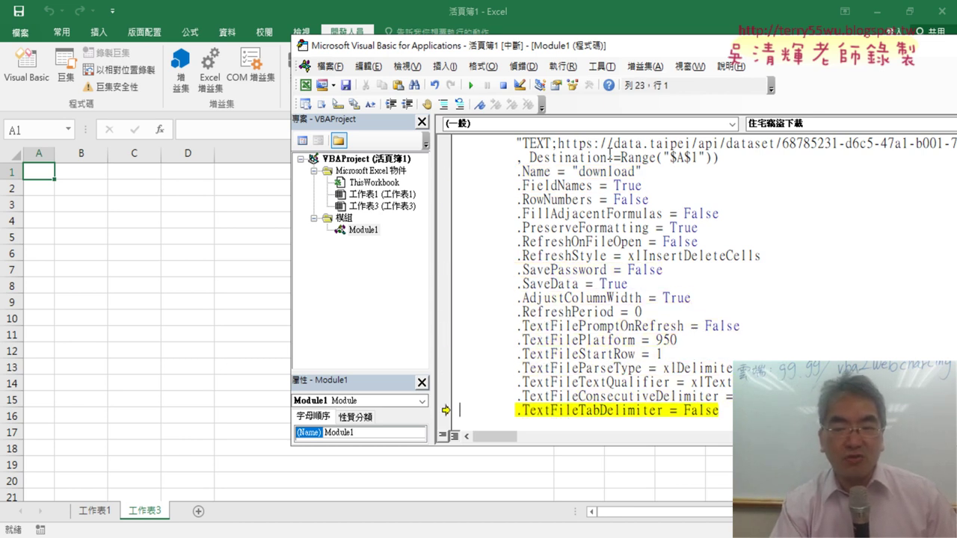
key(F8)
key(F8)
key(F8)
key(F8)
key(F8)
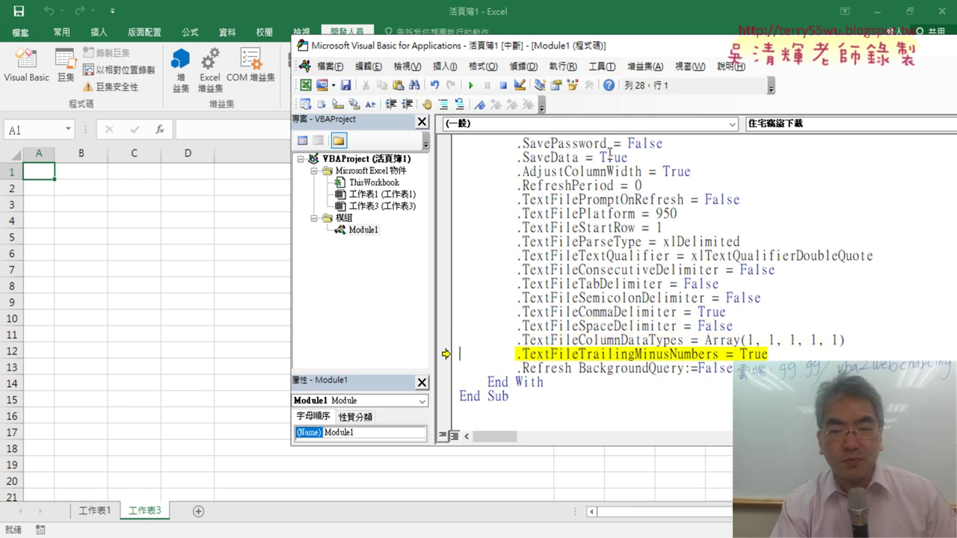
key(F8)
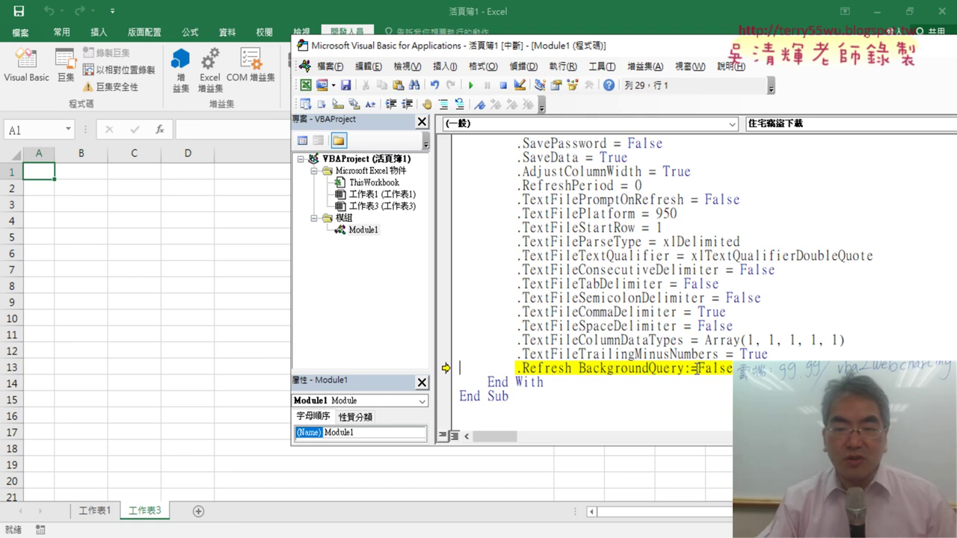
double_click(702, 367)
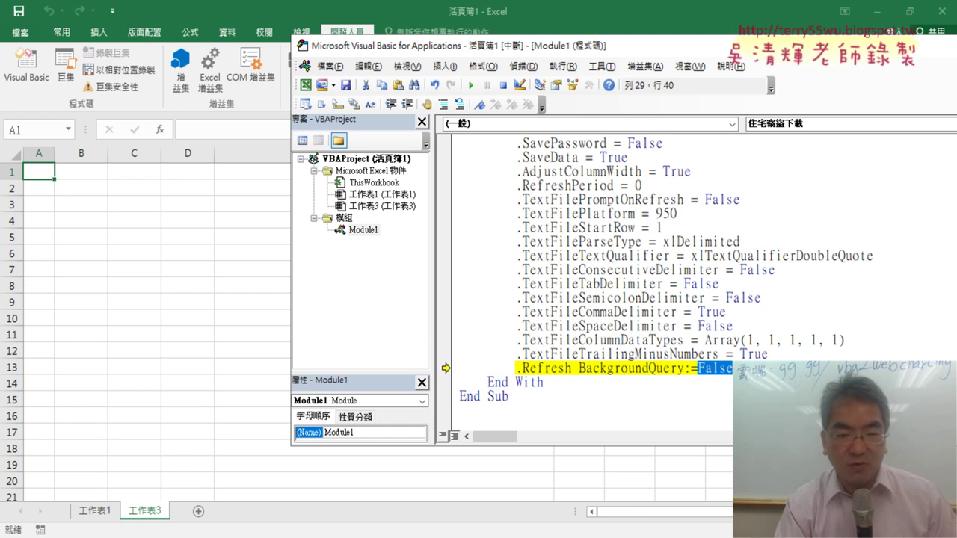
key(F5)
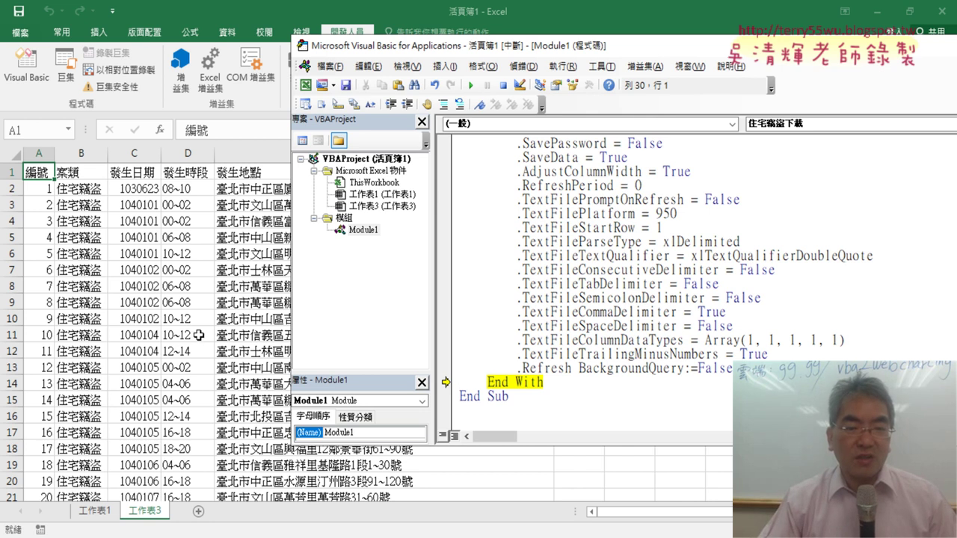
key(F8)
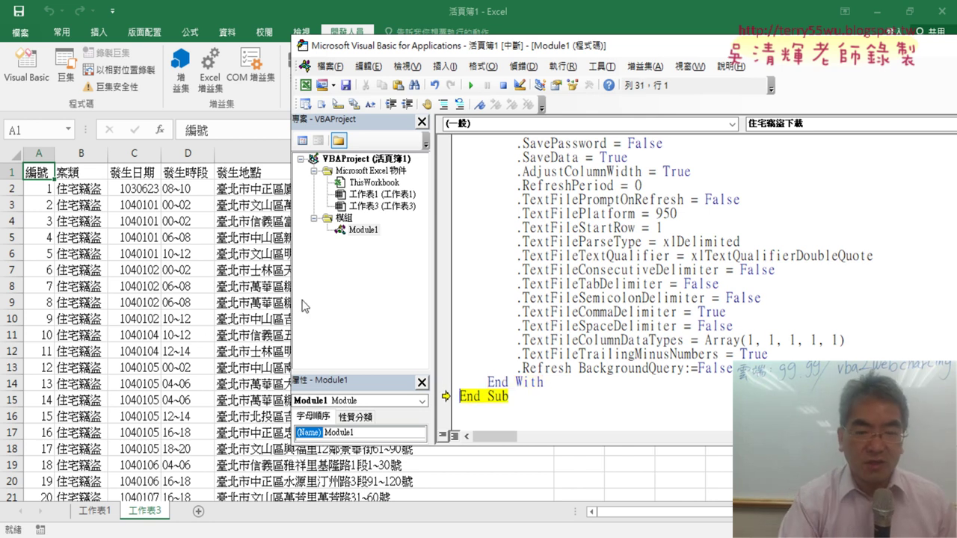
key(F8)
- Rerun the 住宅竊盜下載 macro from the start and move the VBA editor aside to reveal the data
click(559, 270)
scroll(561, 269, up, 3)
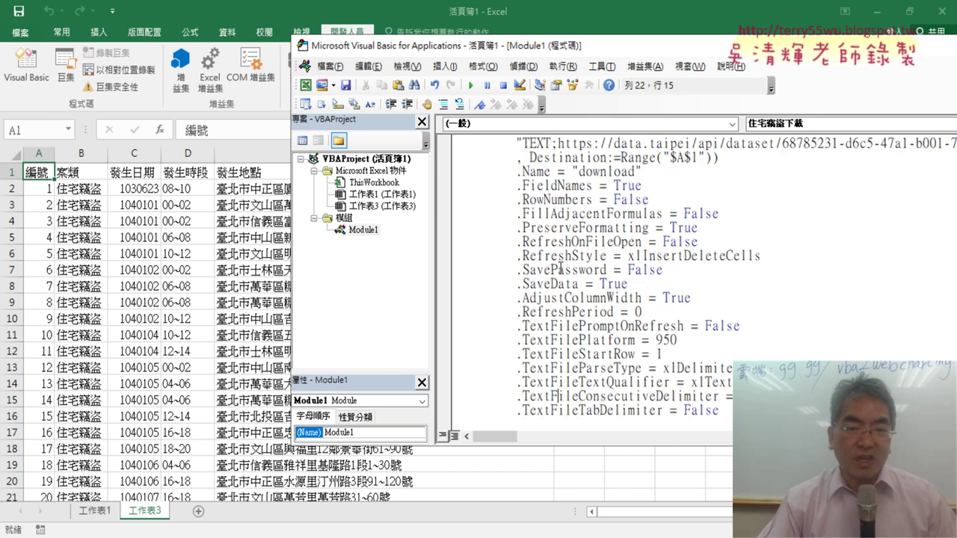
scroll(560, 269, up, 1)
click(529, 201)
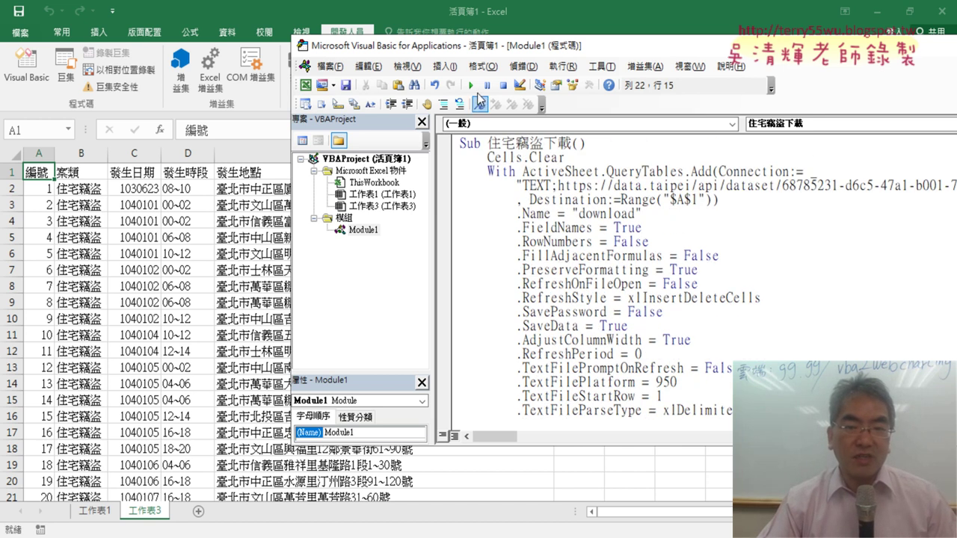
click(472, 86)
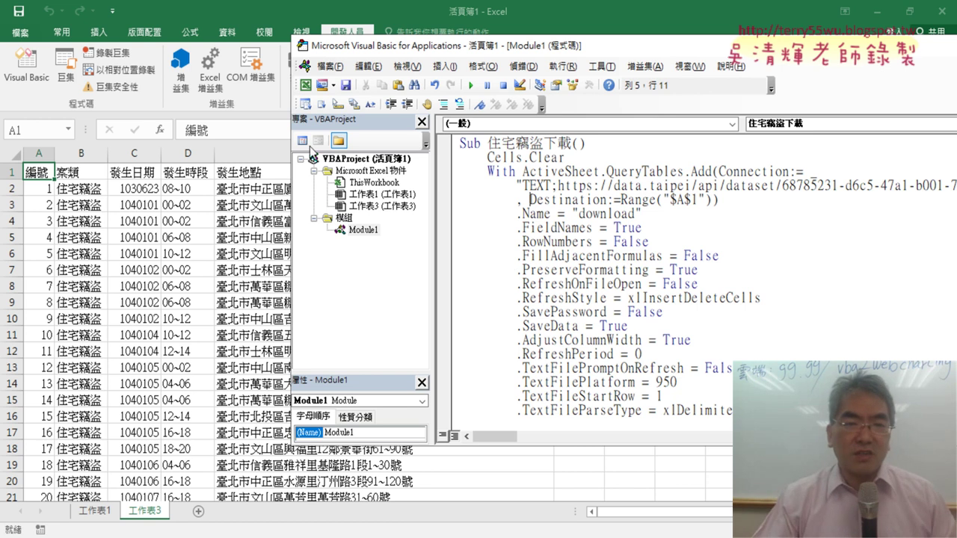
drag(435, 52, 384, 116)
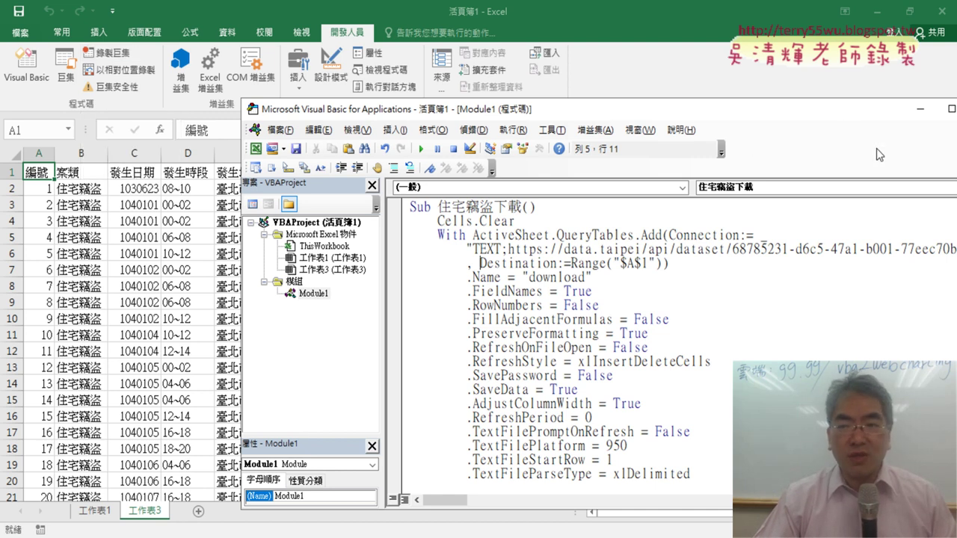
drag(876, 109, 787, 109)
click(903, 109)
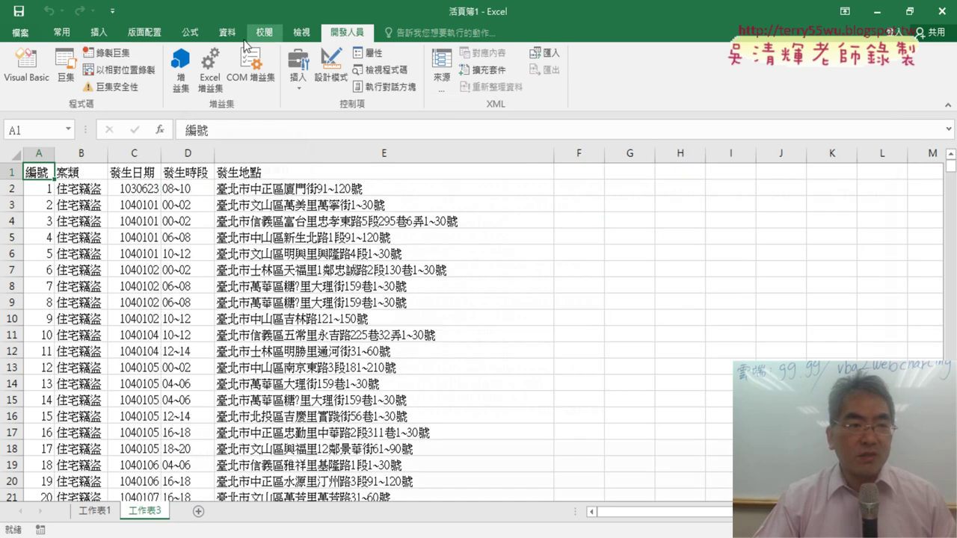
click(65, 74)
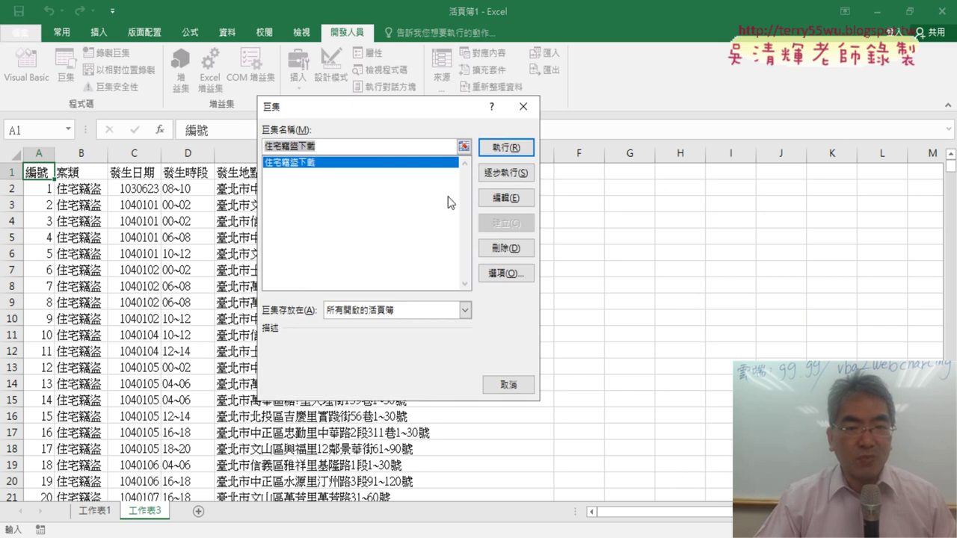
click(505, 199)
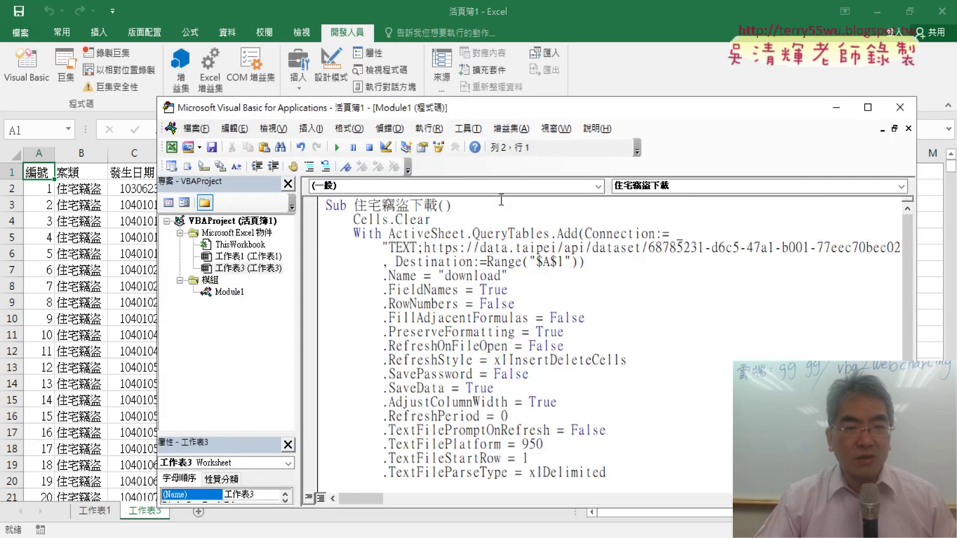
click(900, 107)
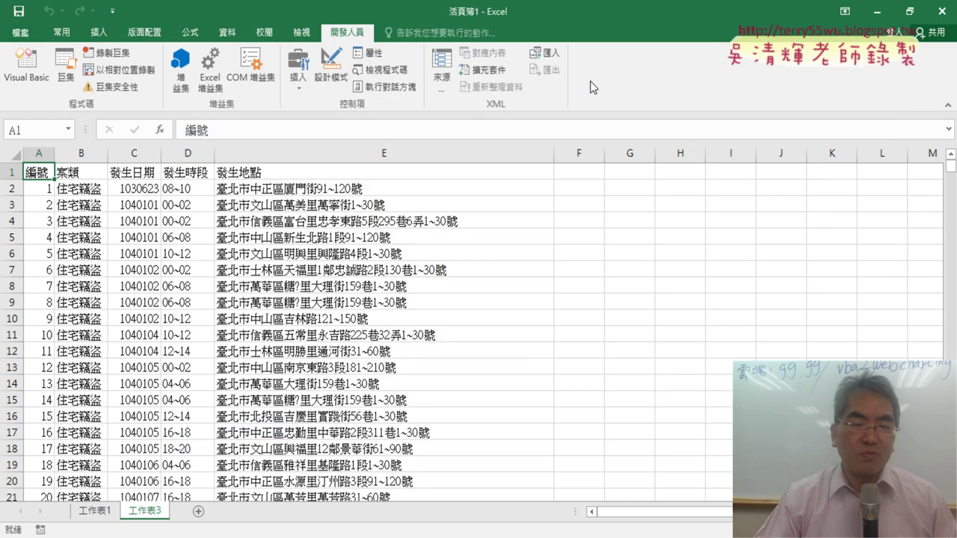
click(31, 78)
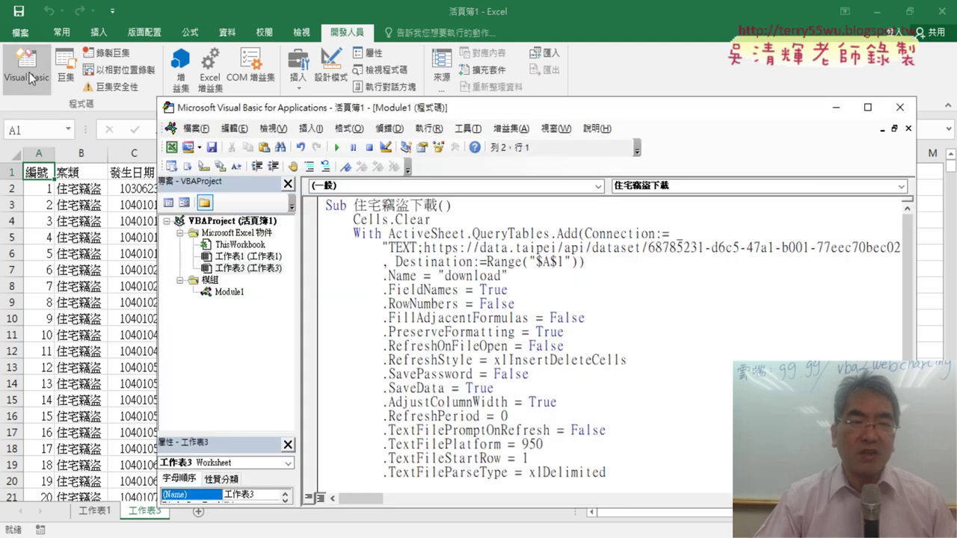
click(900, 107)
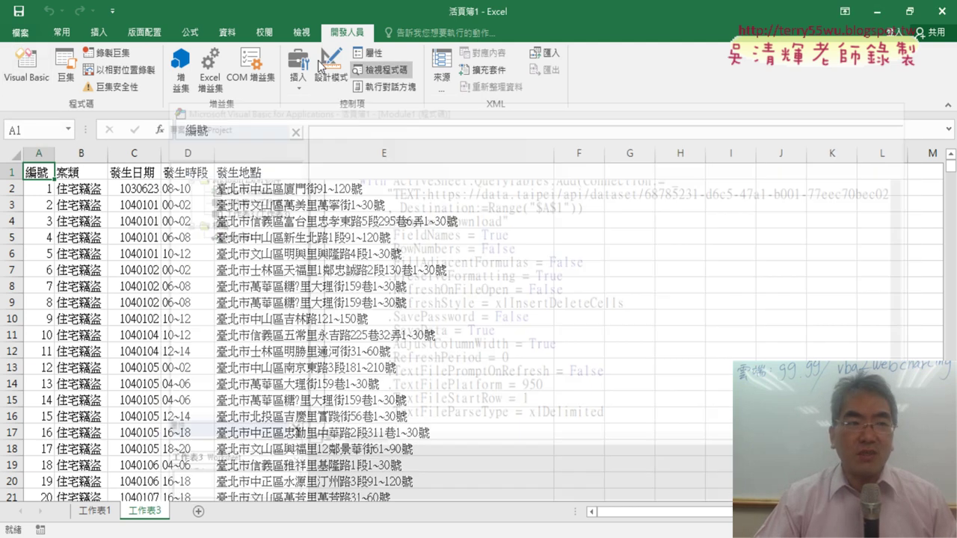
click(66, 69)
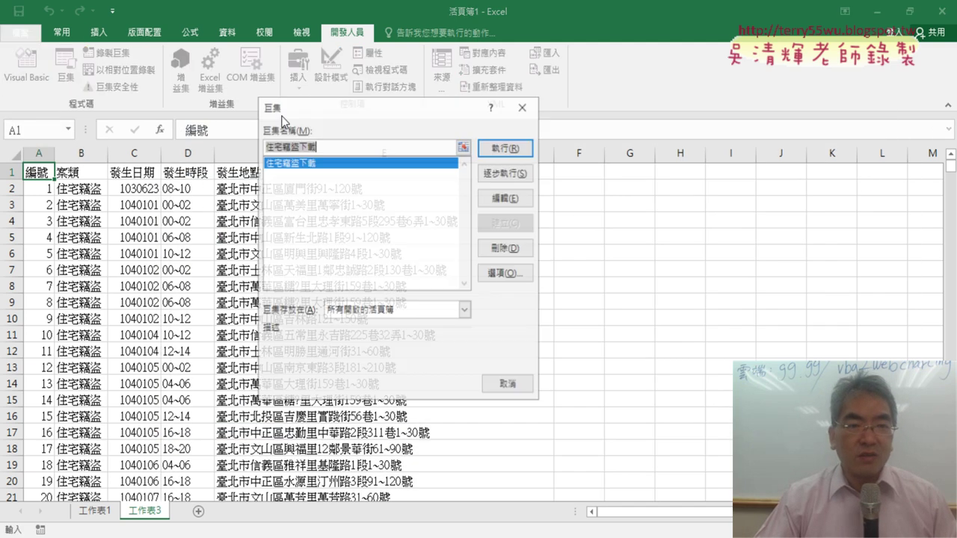
click(505, 199)
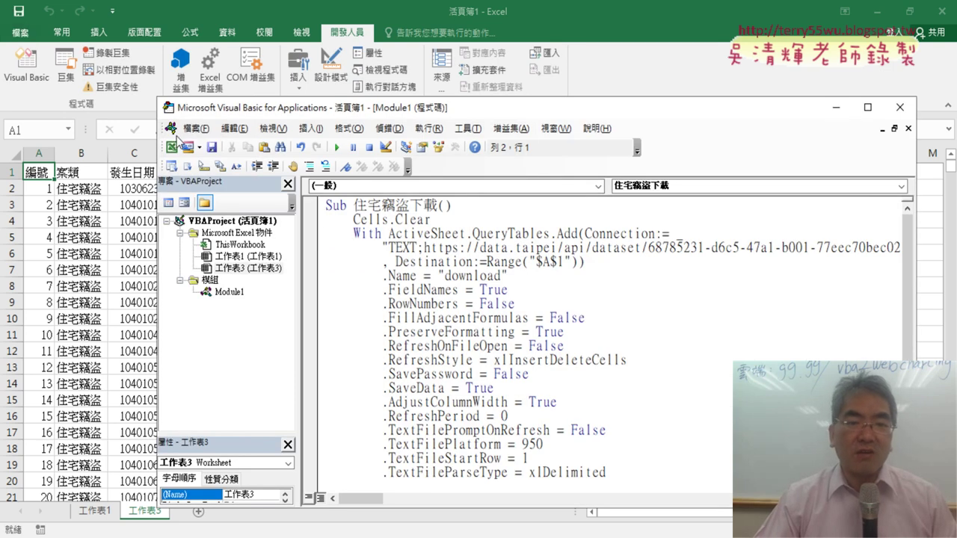
drag(441, 221, 354, 221)
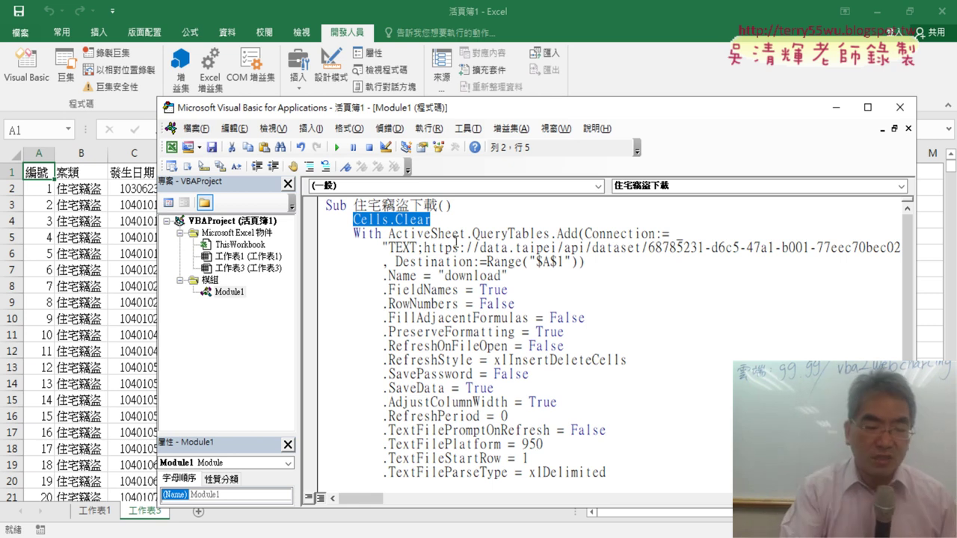
key(ctrl+z)
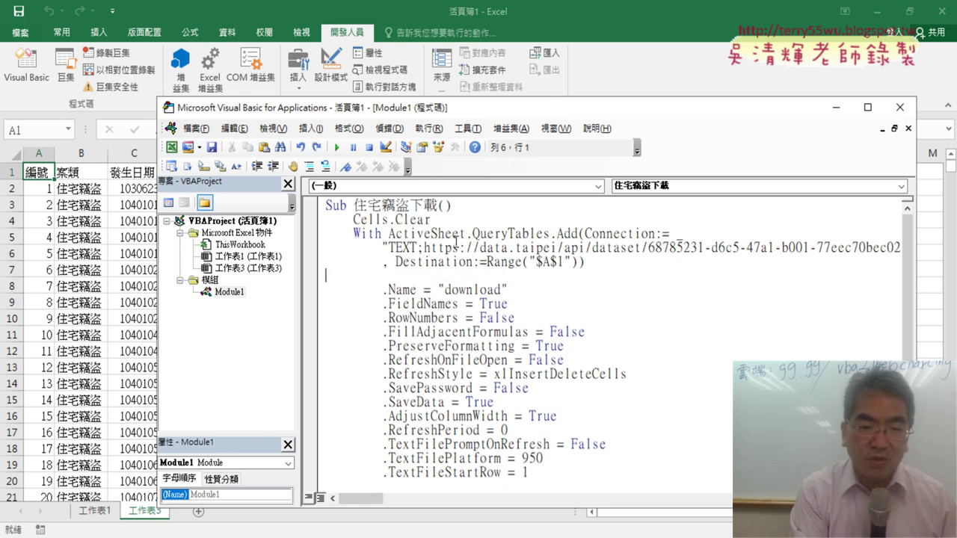
key(ctrl+z)
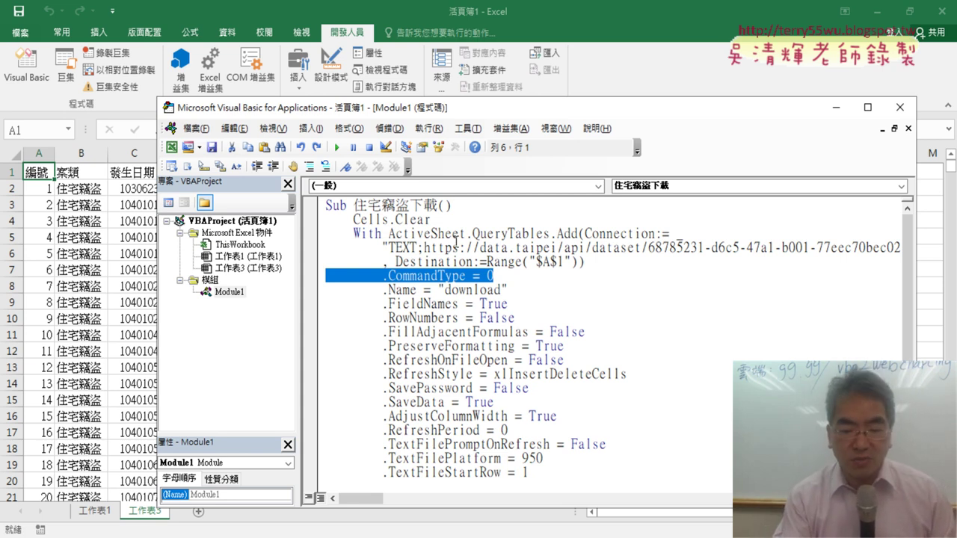
key(Delete)
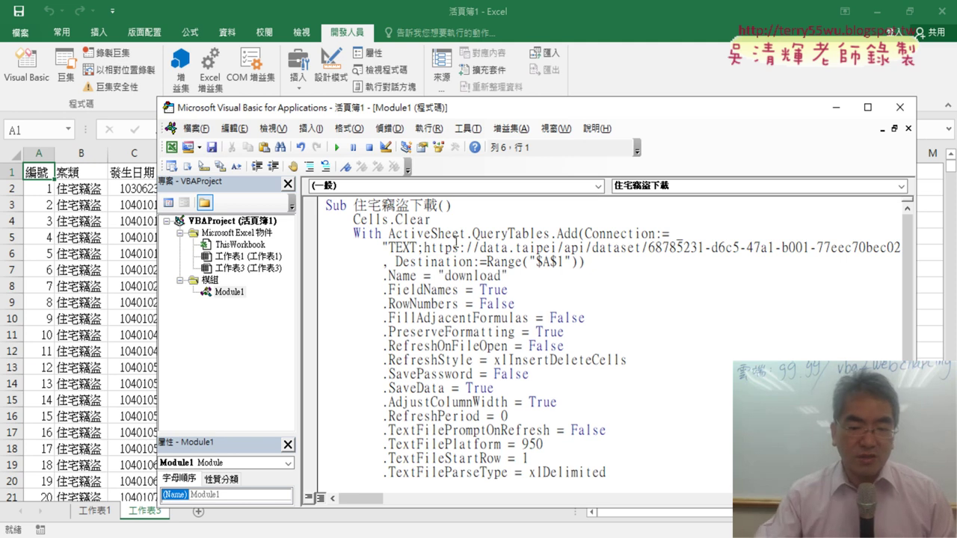